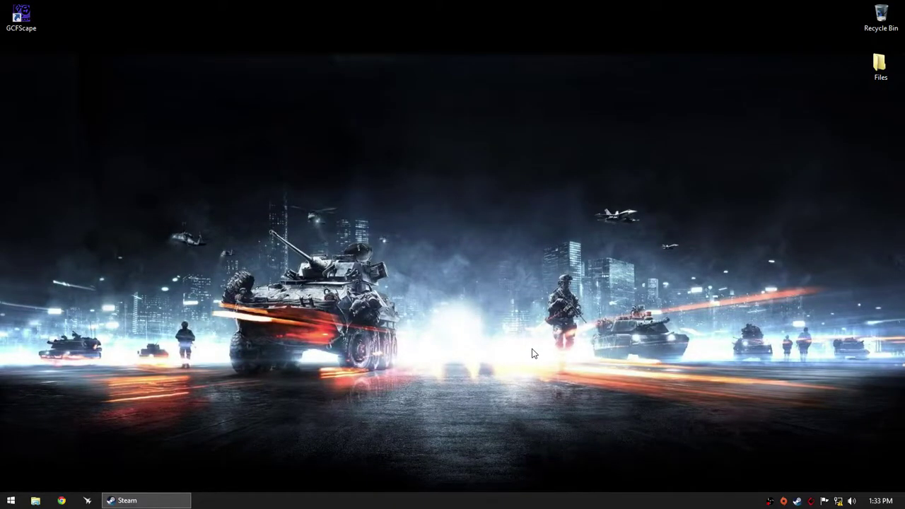
# - Bring back the subscribed Steam workshop item page and scroll through it
pyautogui.click(171, 500)
pyautogui.scroll(-2, 679, 323)
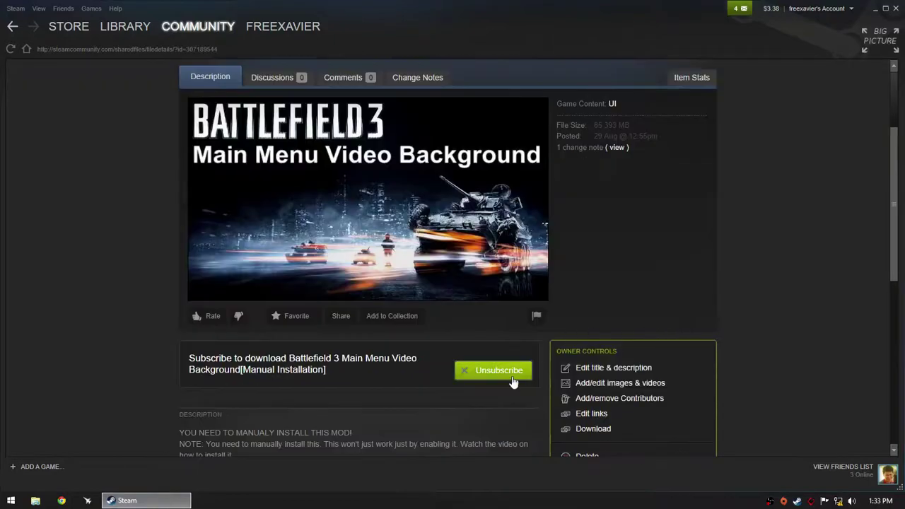
pyautogui.scroll(-2, 495, 396)
pyautogui.scroll(2, 205, 225)
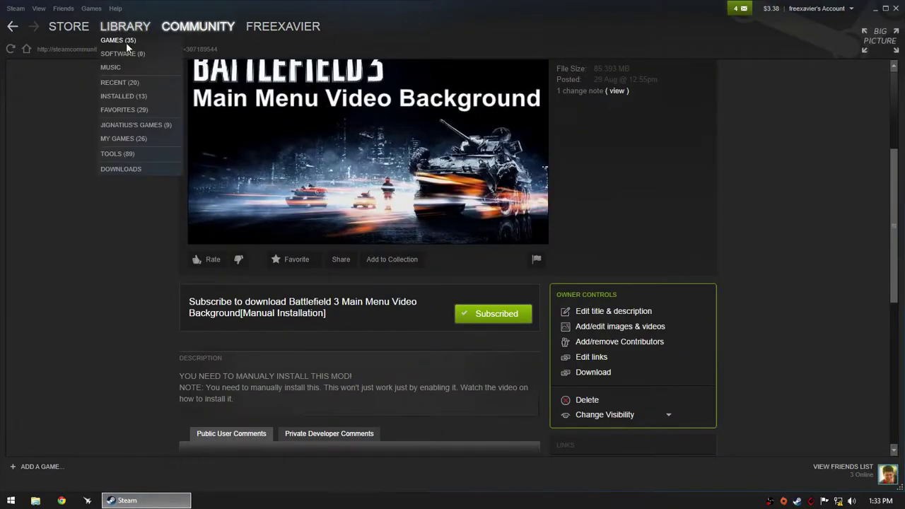
# - Select Left 4 Dead 2 in the Steam library, cancel the stray Mafia II install, and close Steam
pyautogui.click(126, 42)
pyautogui.doubleClick(74, 204)
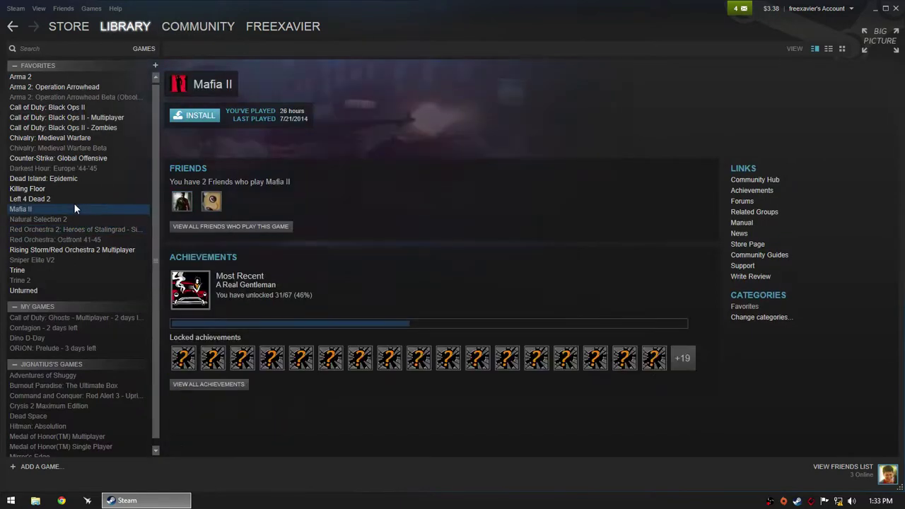
pyautogui.click(79, 197)
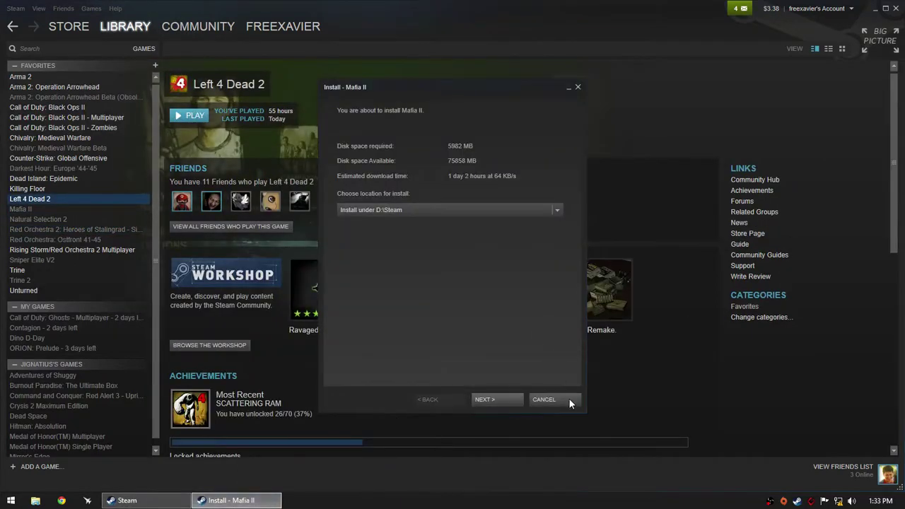
pyautogui.click(566, 399)
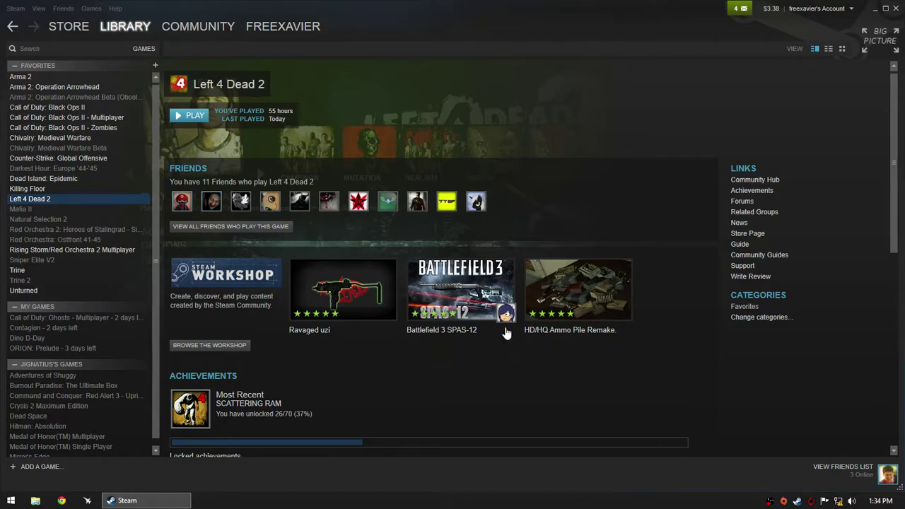
pyautogui.click(896, 8)
# - Open File Explorer at This PC, look through System (C:) Program Files (x86), then return
pyautogui.click(35, 500)
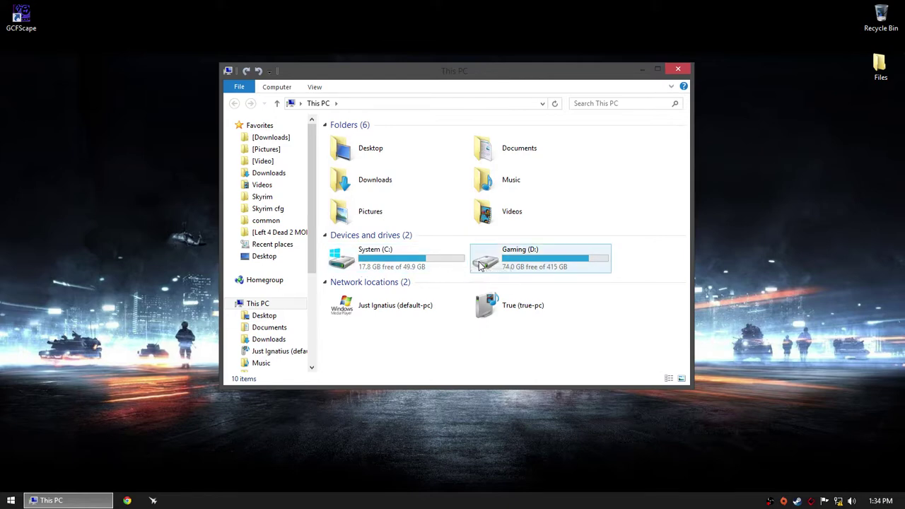
pyautogui.doubleClick(427, 269)
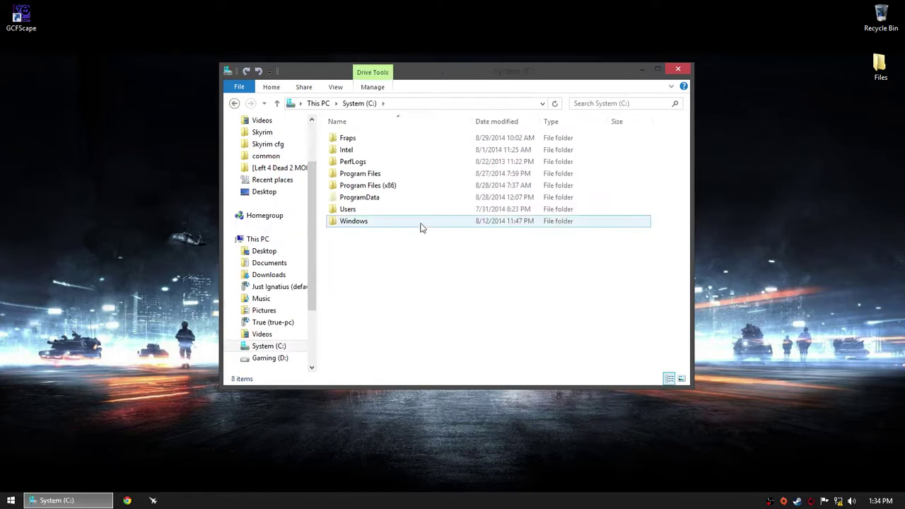
pyautogui.doubleClick(403, 189)
pyautogui.scroll(-4, 403, 283)
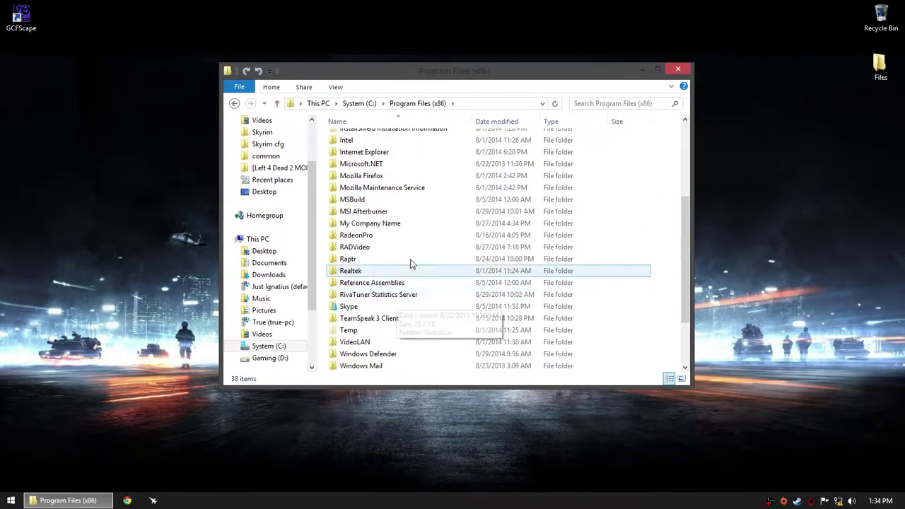
pyautogui.scroll(-2, 608, 318)
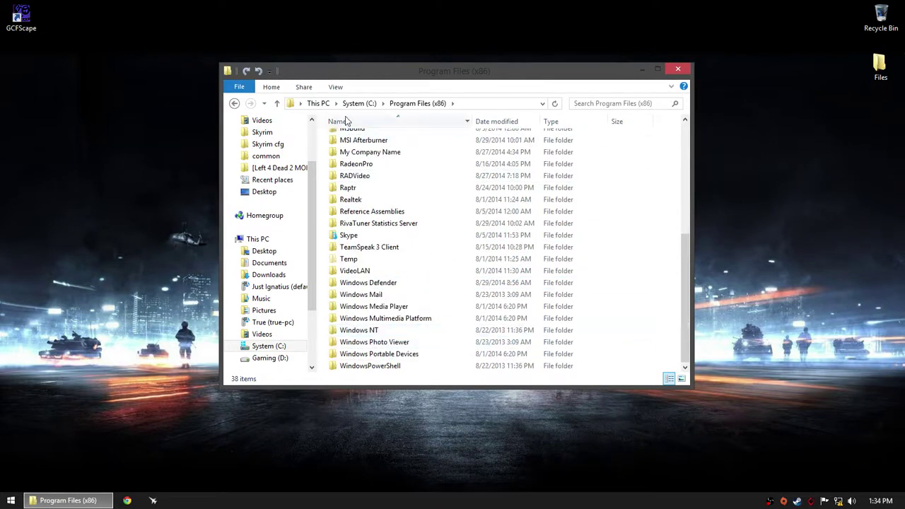
pyautogui.click(319, 103)
# - Go through Gaming (D:) > Steam > SteamApps > common > Left 4 Dead 2 > left4dead2 > addons > workshop
pyautogui.doubleClick(595, 263)
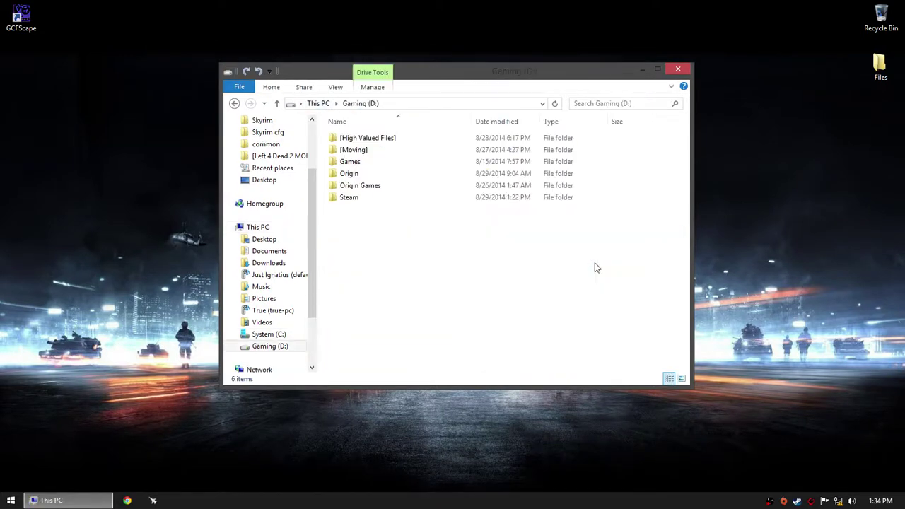
pyautogui.click(360, 198)
pyautogui.doubleClick(361, 199)
pyautogui.scroll(-3, 417, 283)
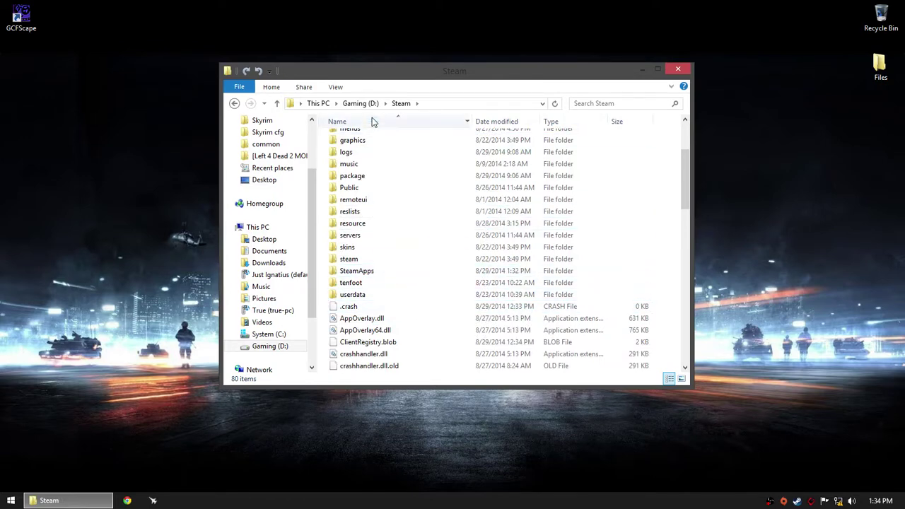
pyautogui.moveTo(386, 281)
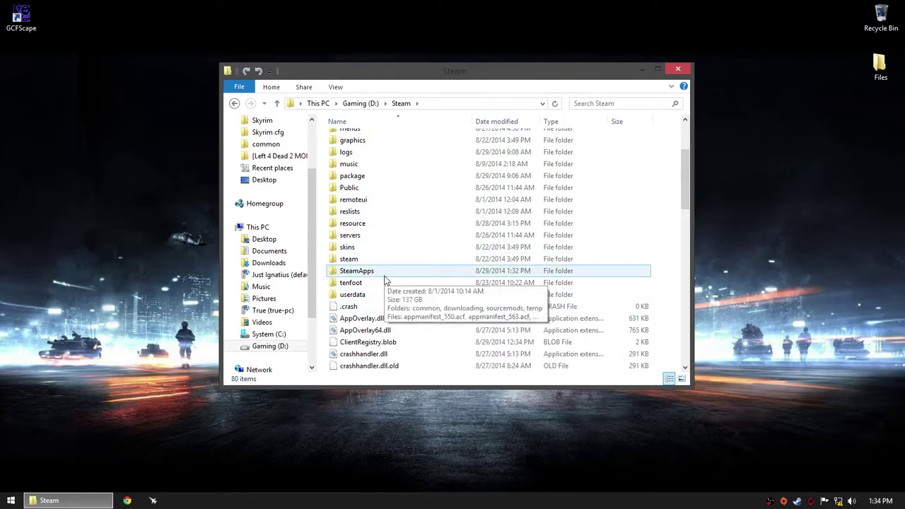
pyautogui.doubleClick(385, 274)
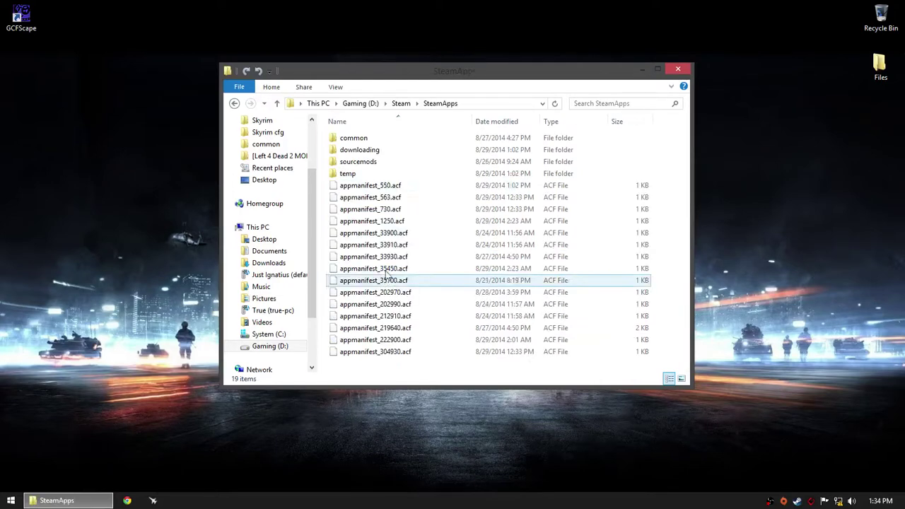
pyautogui.doubleClick(394, 141)
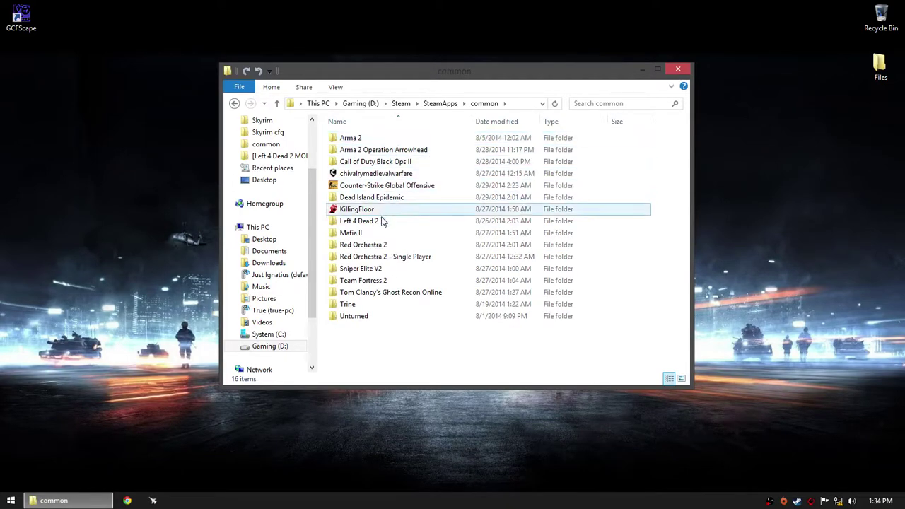
pyautogui.doubleClick(382, 221)
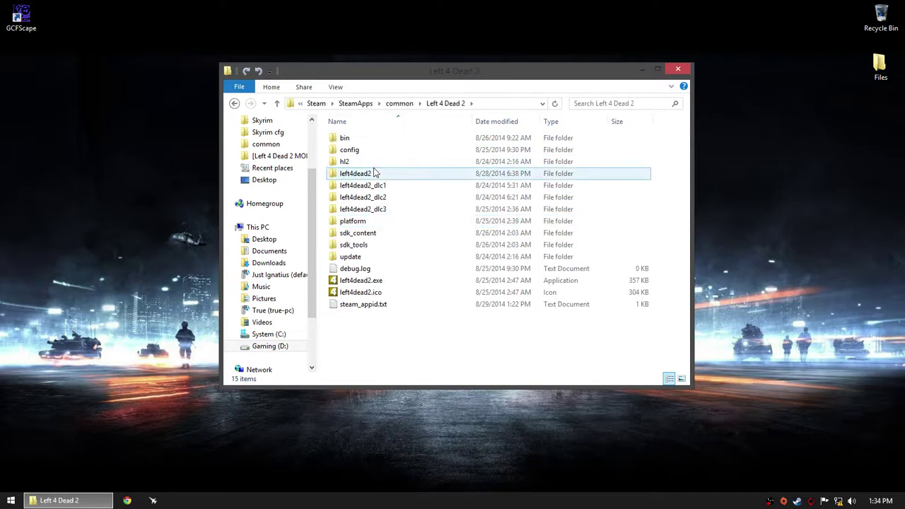
pyautogui.doubleClick(372, 174)
pyautogui.doubleClick(373, 140)
pyautogui.doubleClick(374, 139)
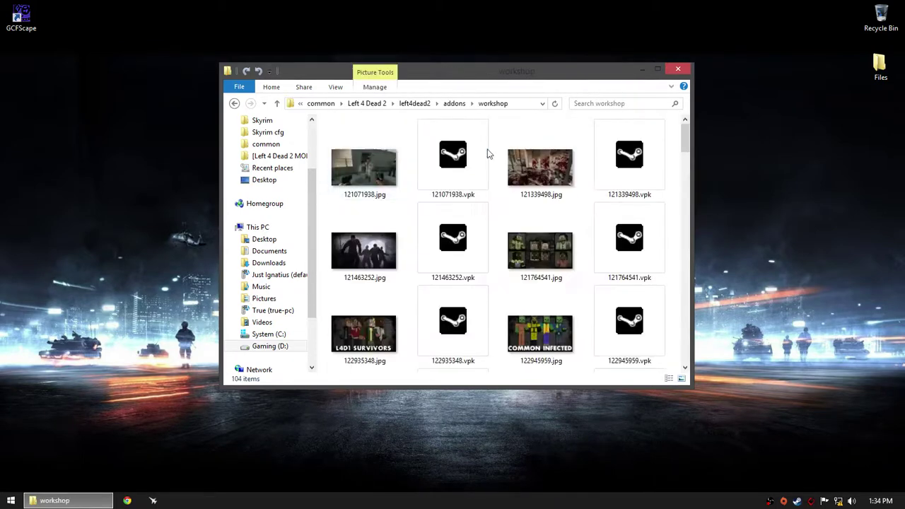
pyautogui.moveTo(684, 141); pyautogui.dragTo(616, 368)
# - Launch GCFScape from the desktop and place it beside the workshop files
pyautogui.click(591, 358)
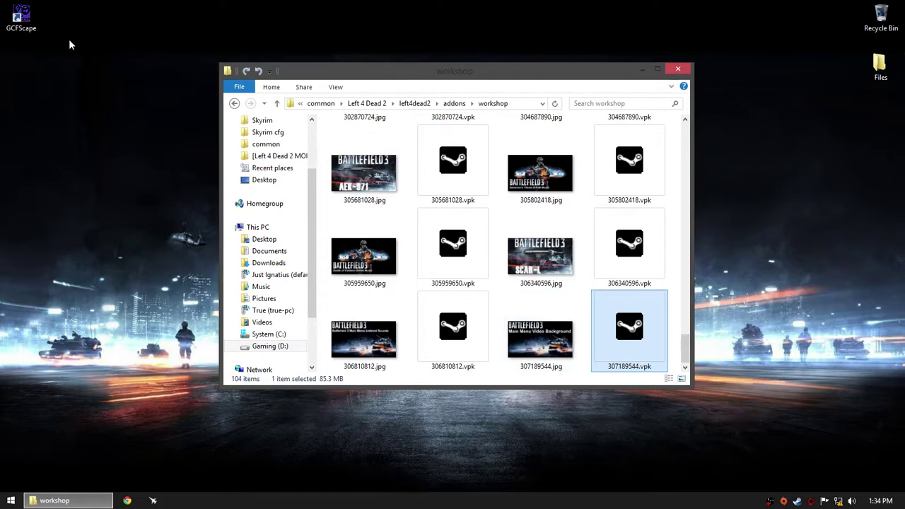
pyautogui.click(32, 25)
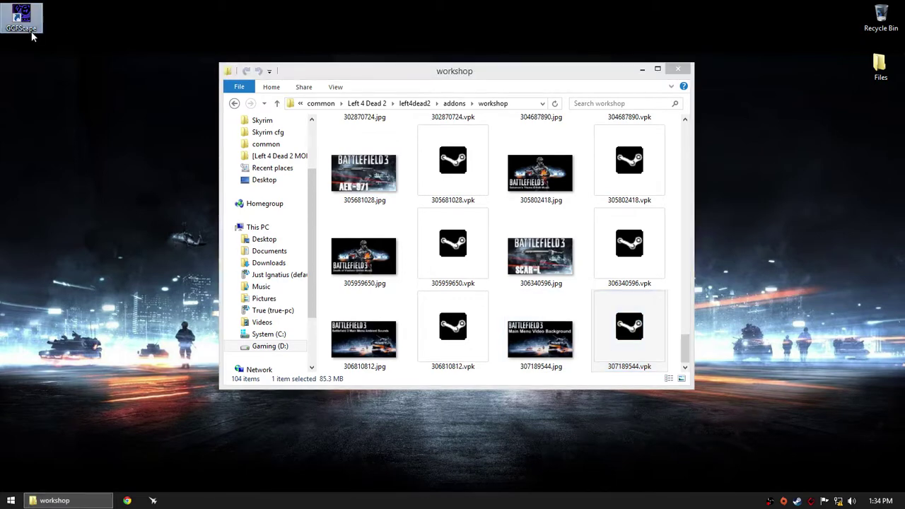
pyautogui.doubleClick(36, 27)
pyautogui.moveTo(360, 85); pyautogui.dragTo(334, 99)
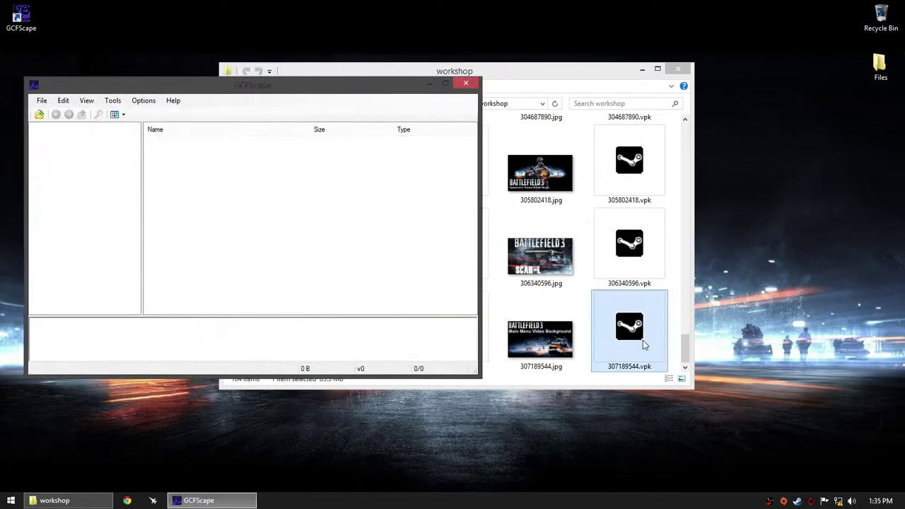
pyautogui.click(535, 369)
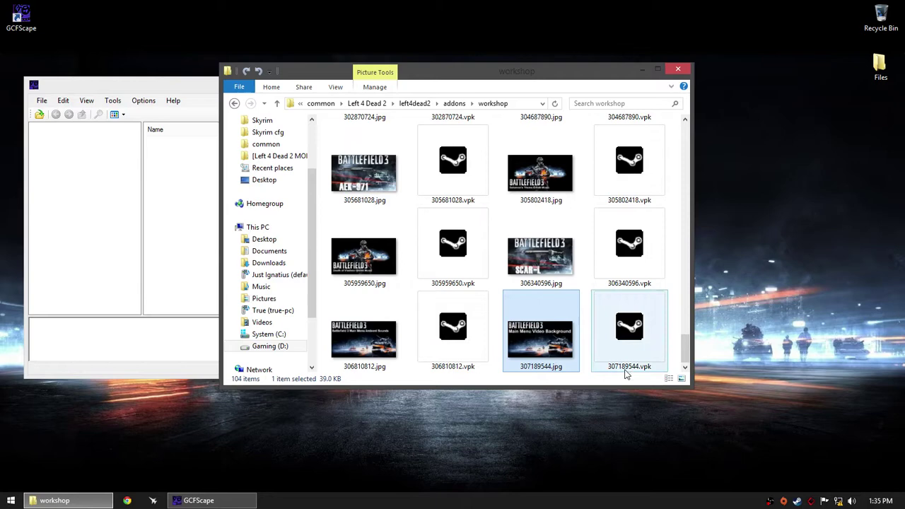
# - Load 307189544.vpk into GCFScape, extract its root folder to the desktop, and close GCFScape
pyautogui.moveTo(652, 356); pyautogui.dragTo(123, 216)
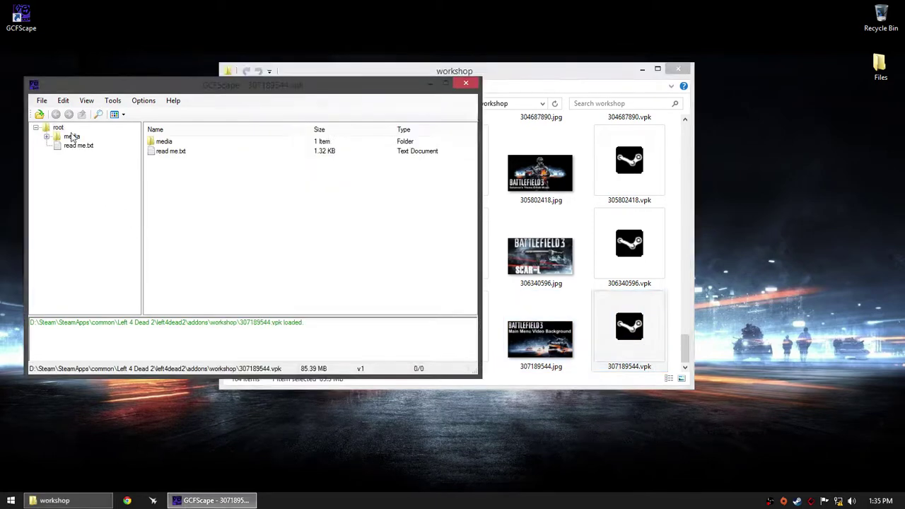
pyautogui.moveTo(108, 55); pyautogui.dragTo(65, 26)
pyautogui.click(467, 84)
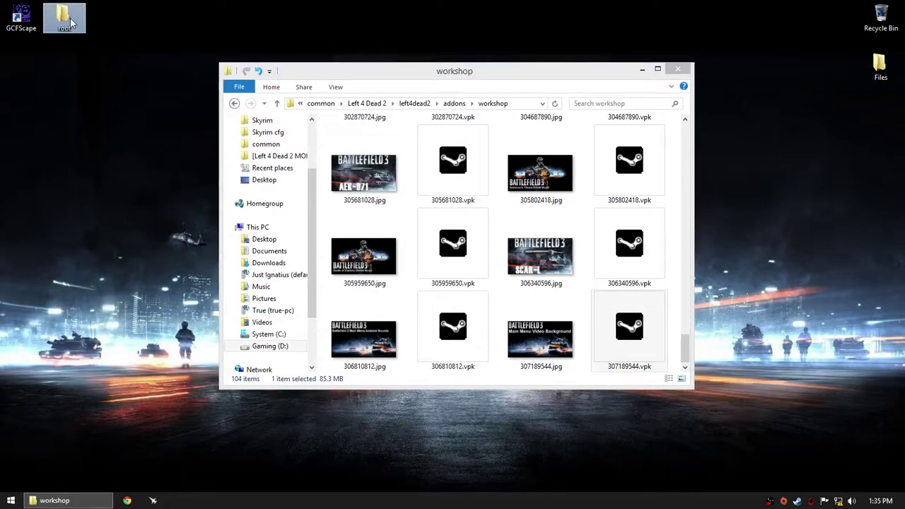
# - In the extracted root\media folder, paste copies of l4d2_background0#.bik until there are five
pyautogui.doubleClick(64, 18)
pyautogui.doubleClick(363, 151)
pyautogui.click(368, 152)
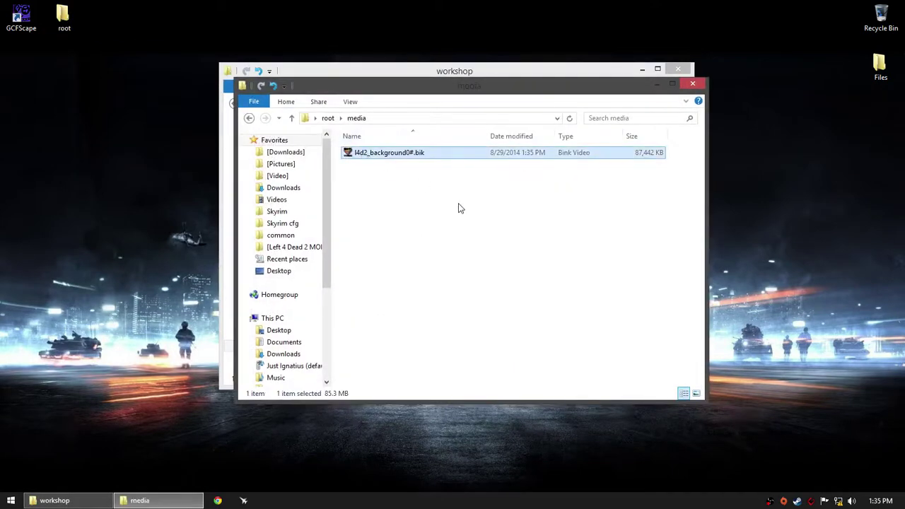
pyautogui.hotkey('ctrl', 'v')
pyautogui.hotkey('ctrl', 'v')
pyautogui.hotkey('ctrl', 'v')
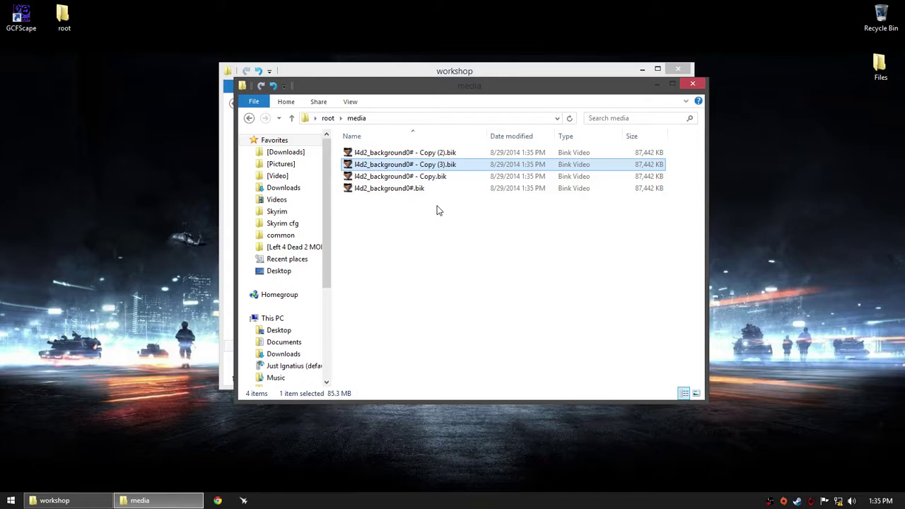
pyautogui.hotkey('ctrl', 'v')
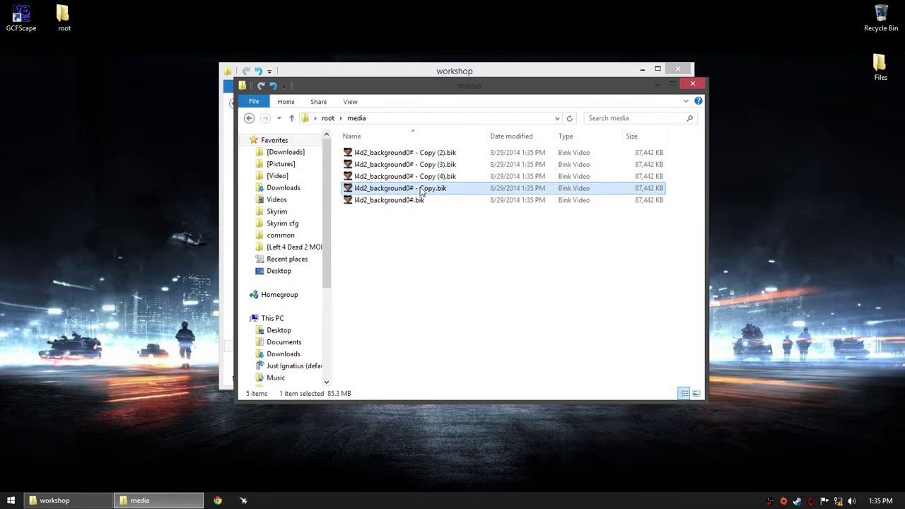
pyautogui.press('Down')
pyautogui.press('Menu')
# - Rename the first two videos to l4d2_background01.bik and l4d2_background02.bik
pyautogui.rightClick(398, 199)
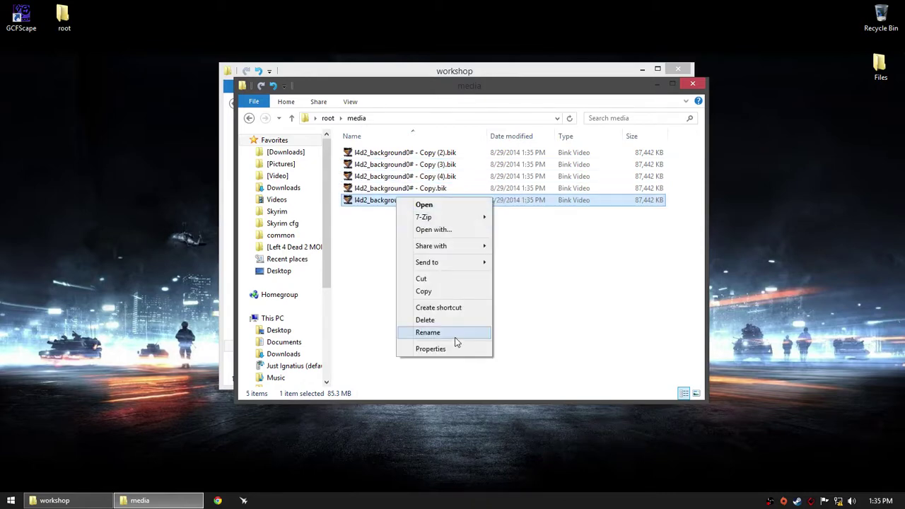
pyautogui.click(459, 332)
pyautogui.click(411, 202)
pyautogui.write('1.bik')
pyautogui.click(414, 189)
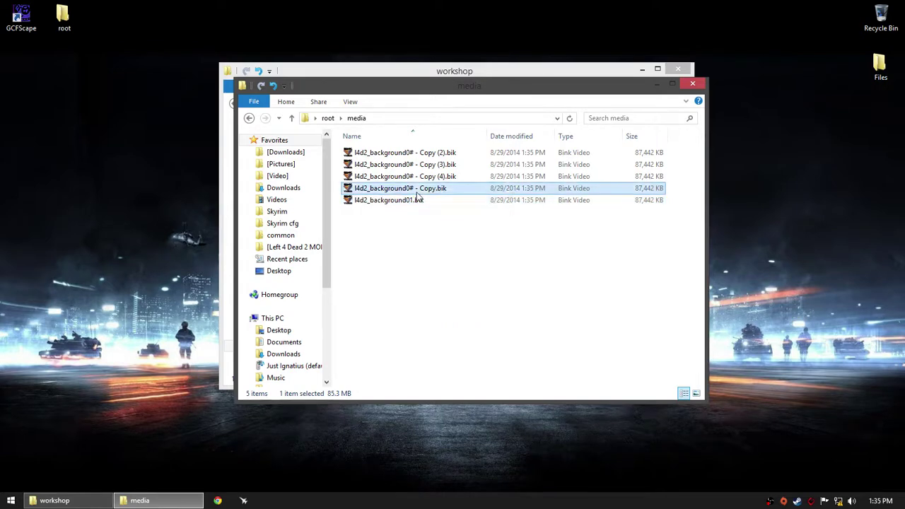
pyautogui.rightClick(413, 189)
pyautogui.click(459, 321)
pyautogui.moveTo(409, 188); pyautogui.dragTo(439, 189)
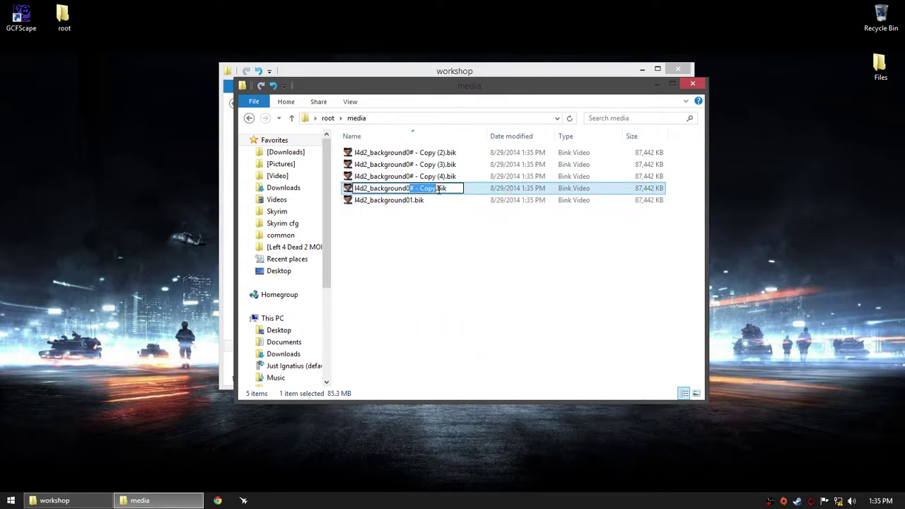
pyautogui.write('2')
# - Rename the next copies to l4d2_background03.bik and l4d2_background04.bik, cancelling an accidental delete
pyautogui.rightClick(437, 176)
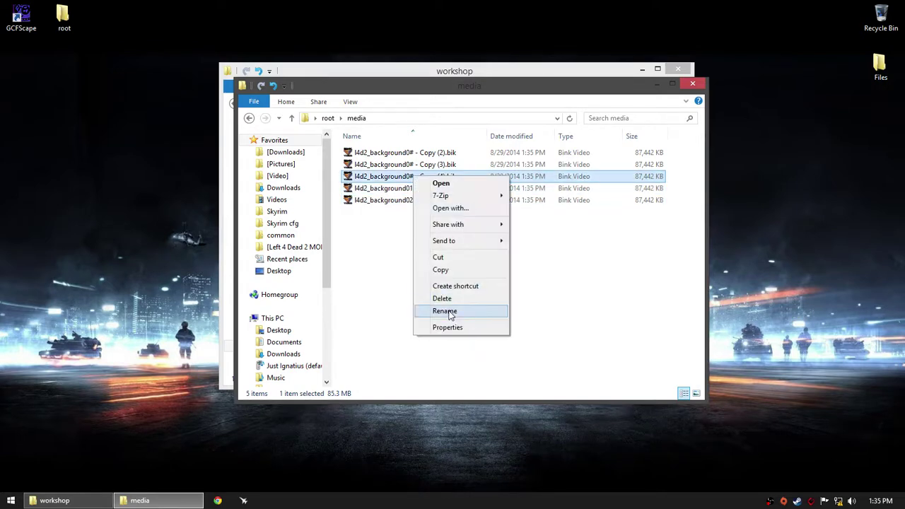
pyautogui.click(453, 309)
pyautogui.moveTo(409, 176); pyautogui.dragTo(436, 180)
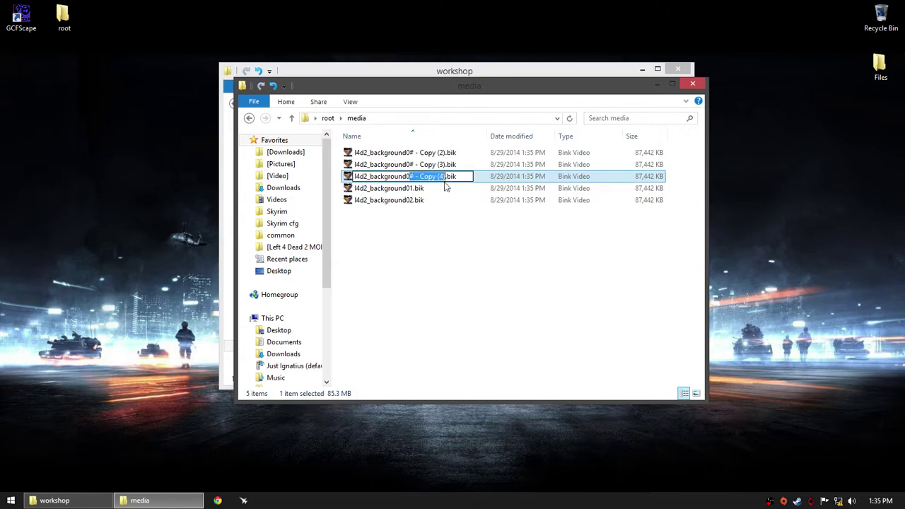
pyautogui.click(425, 164)
pyautogui.rightClick(416, 166)
pyautogui.click(440, 283)
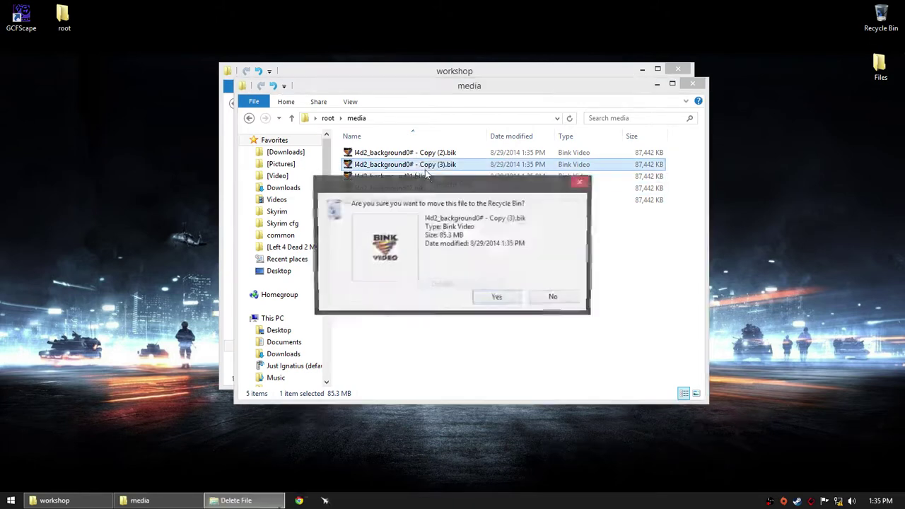
pyautogui.click(534, 297)
pyautogui.rightClick(418, 164)
pyautogui.click(432, 297)
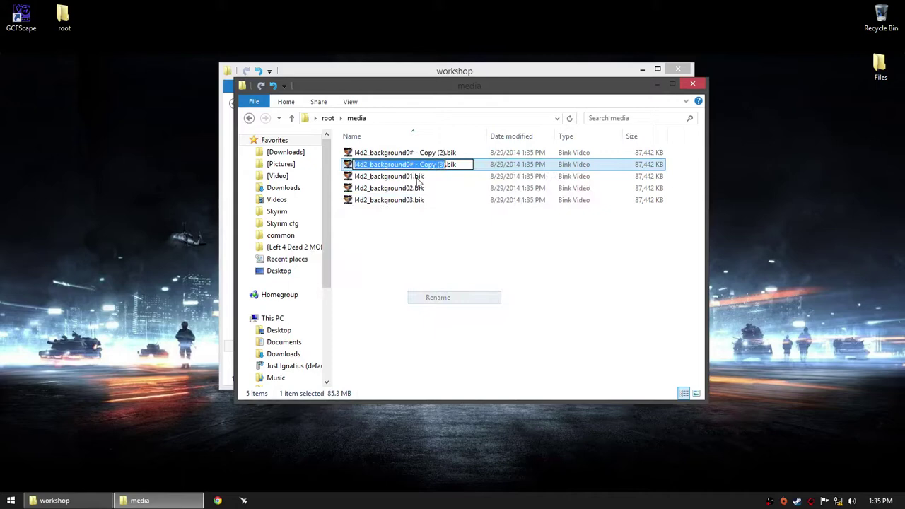
pyautogui.moveTo(409, 164); pyautogui.dragTo(439, 165)
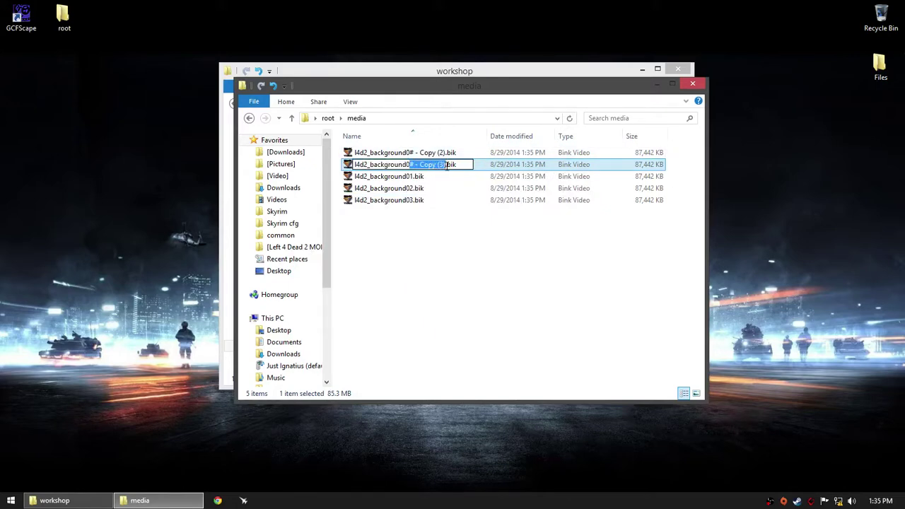
pyautogui.write('4')
# - Rename the last copy to l4d2_background05.bik, then copy all five videos
pyautogui.rightClick(406, 153)
pyautogui.click(428, 287)
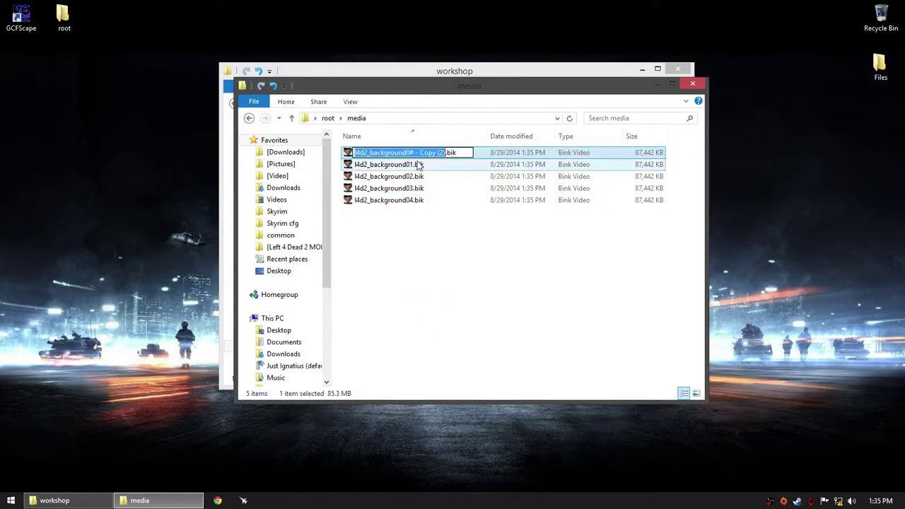
pyautogui.click(413, 153)
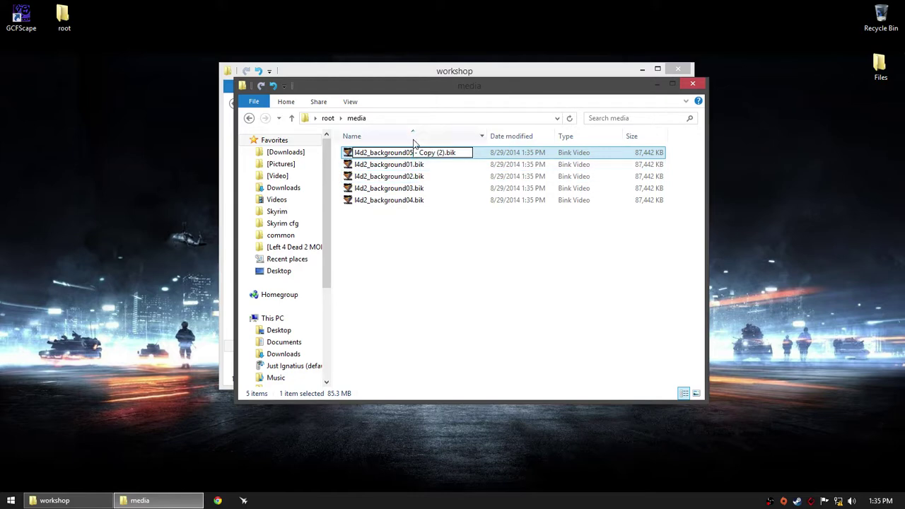
pyautogui.press('BackSpace')
pyautogui.write('5')
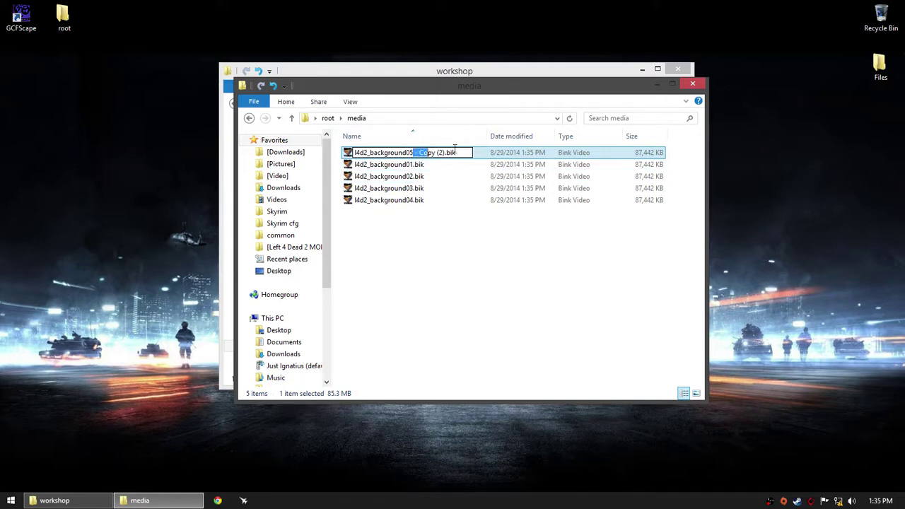
pyautogui.press('Delete')
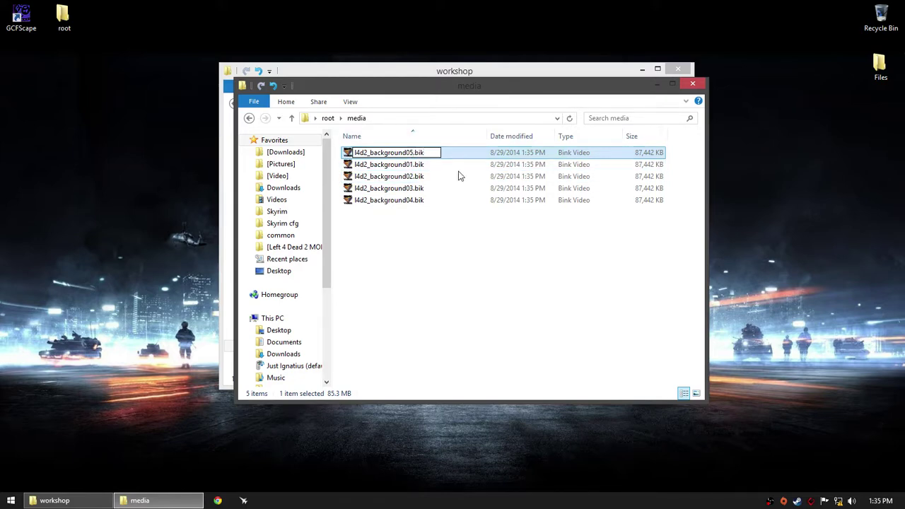
pyautogui.click(474, 244)
pyautogui.moveTo(473, 244); pyautogui.dragTo(456, 145)
pyautogui.rightClick(420, 171)
pyautogui.click(448, 252)
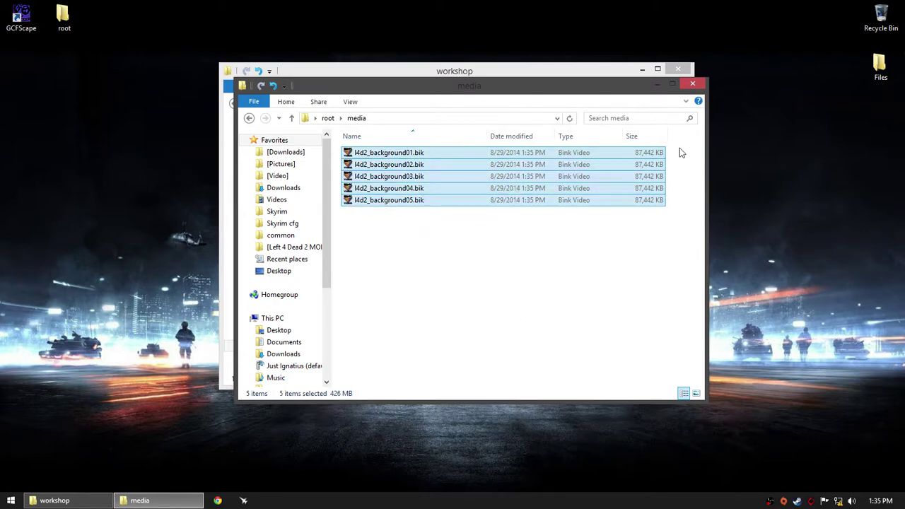
# - Close the extracted media window and navigate to Left 4 Dead 2\left4dead2\media
pyautogui.click(693, 83)
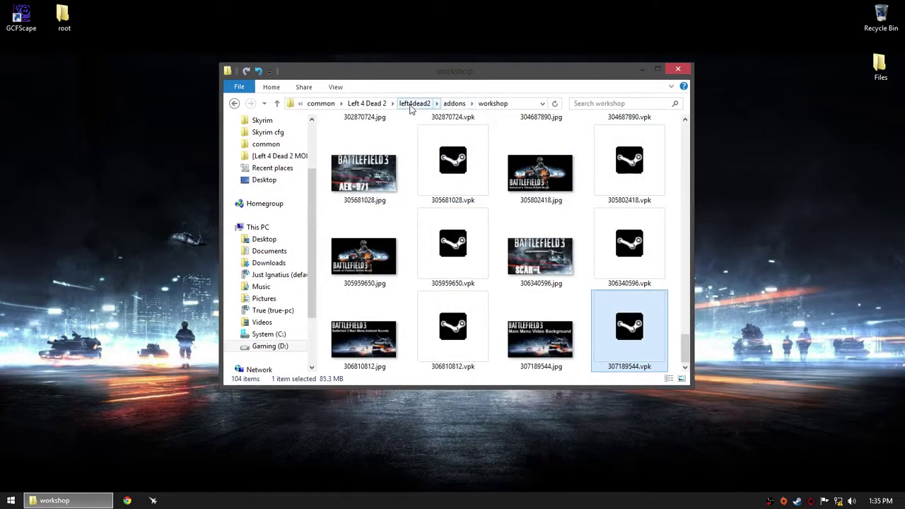
pyautogui.click(367, 103)
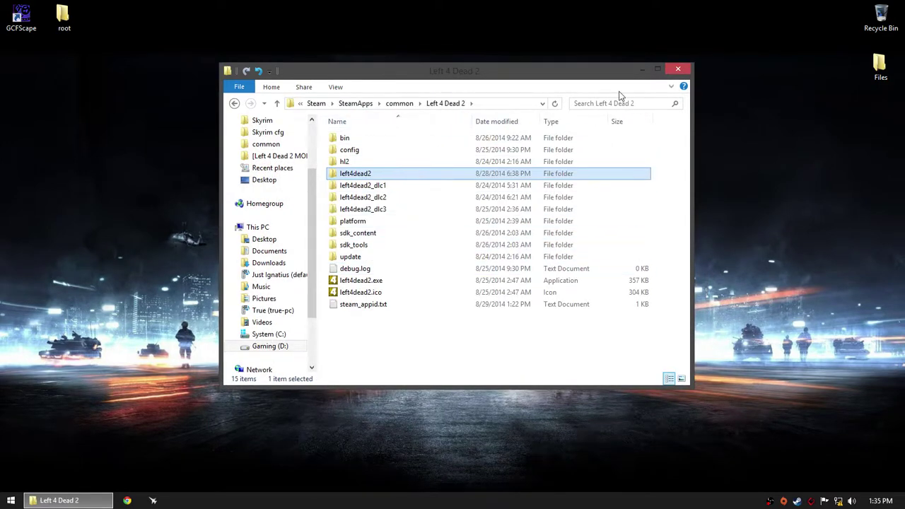
pyautogui.click(398, 103)
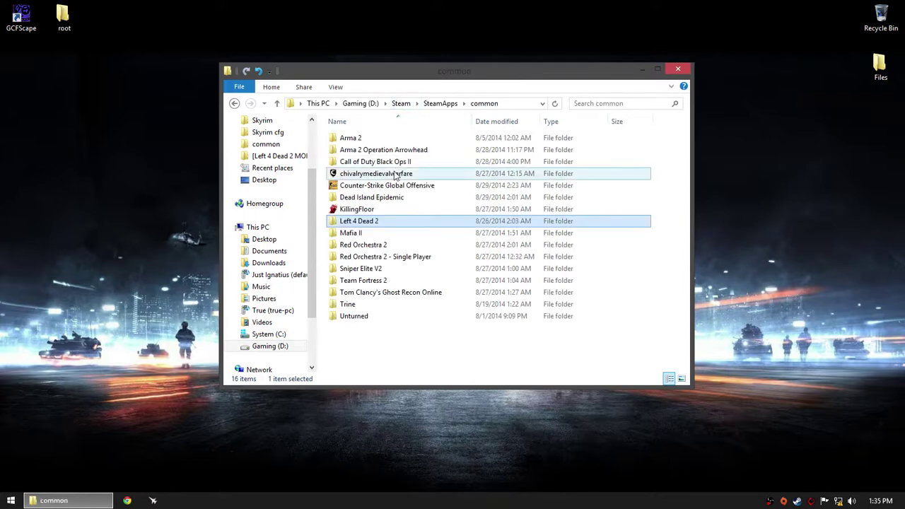
pyautogui.doubleClick(376, 178)
pyautogui.doubleClick(375, 175)
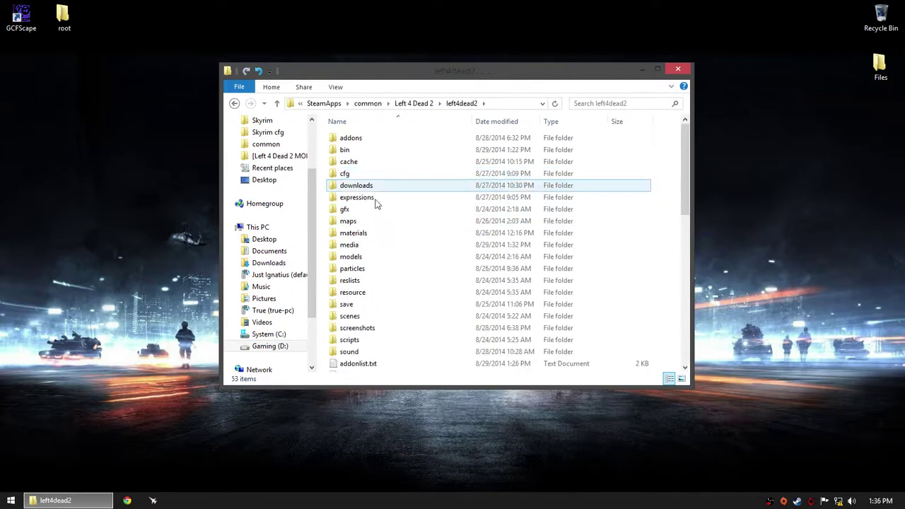
pyautogui.doubleClick(376, 245)
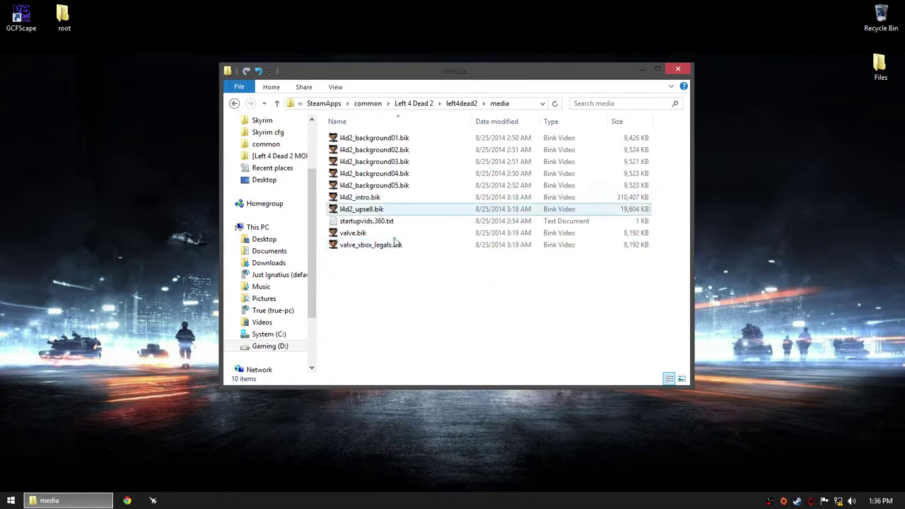
pyautogui.rightClick(418, 278)
pyautogui.click(377, 198)
pyautogui.moveTo(379, 195); pyautogui.dragTo(400, 142)
# - Create a folder named Original and move the five original background videos into it
pyautogui.rightClick(398, 320)
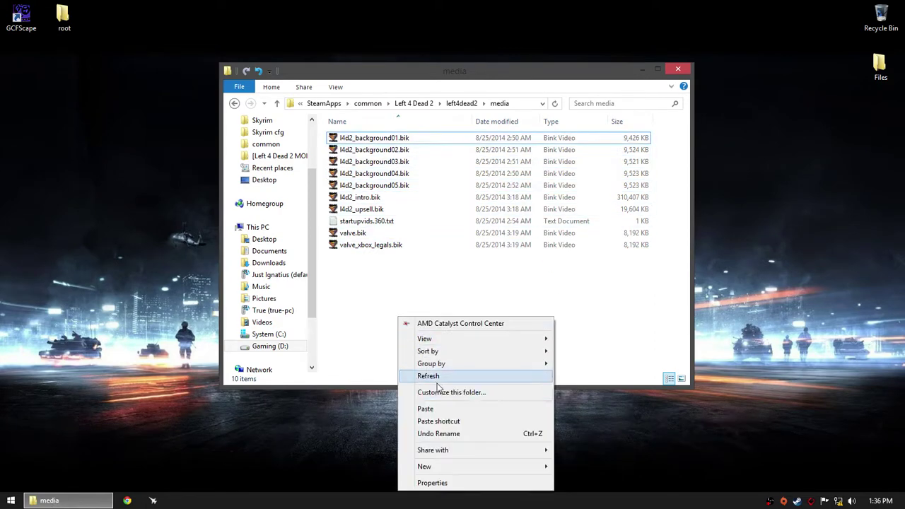
pyautogui.moveTo(460, 467)
pyautogui.click(594, 376)
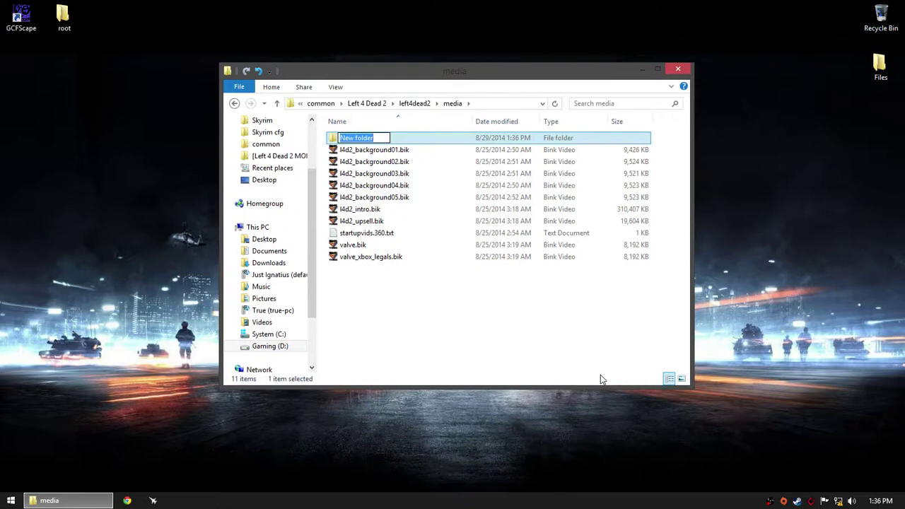
pyautogui.write('Origina')
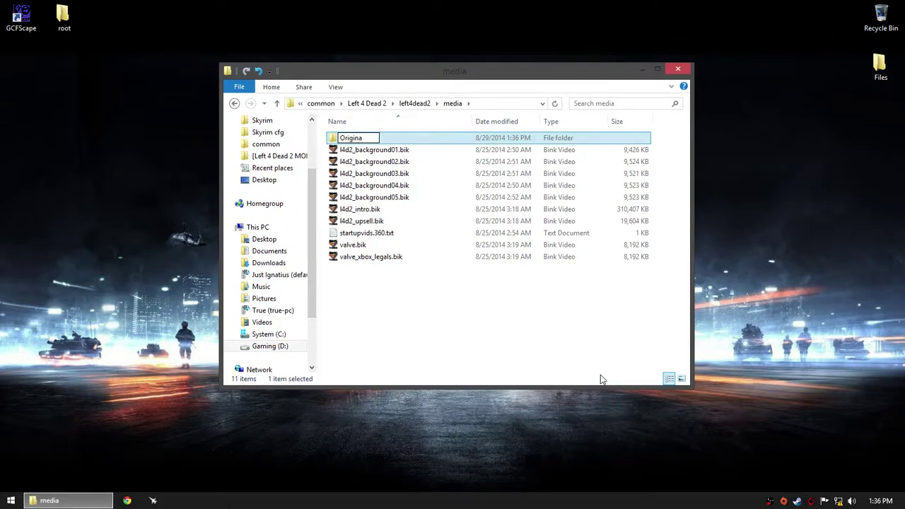
pyautogui.write('l')
pyautogui.press('Return')
pyautogui.click(403, 196)
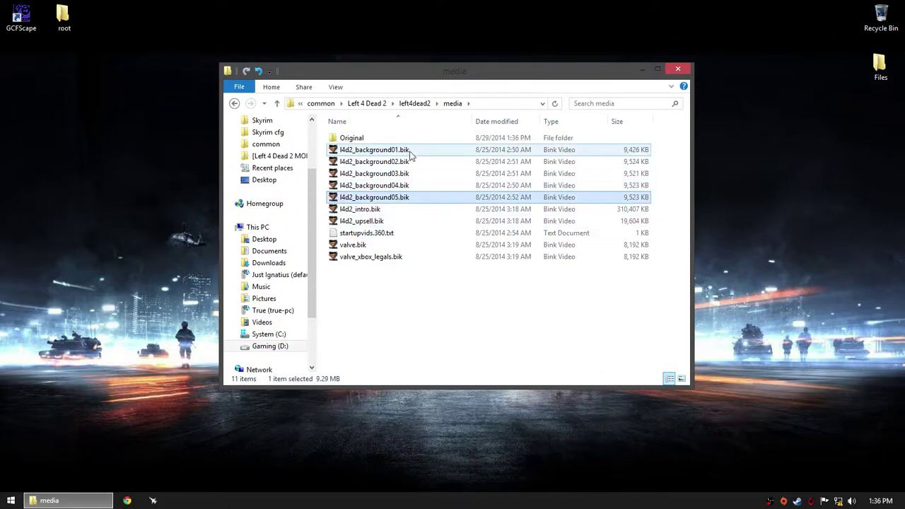
pyautogui.keyDown('shift'); pyautogui.click(408, 152); pyautogui.keyUp('shift')
pyautogui.moveTo(405, 195); pyautogui.dragTo(403, 140)
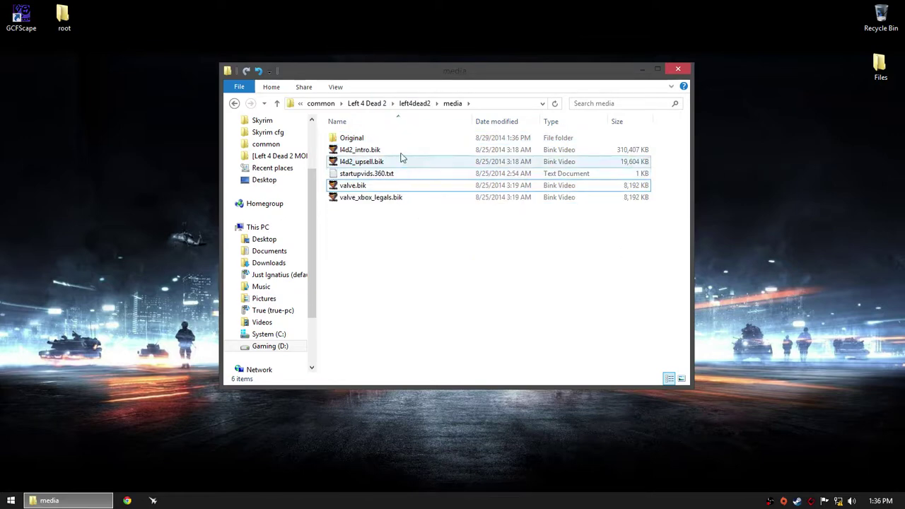
pyautogui.rightClick(409, 269)
pyautogui.click(432, 354)
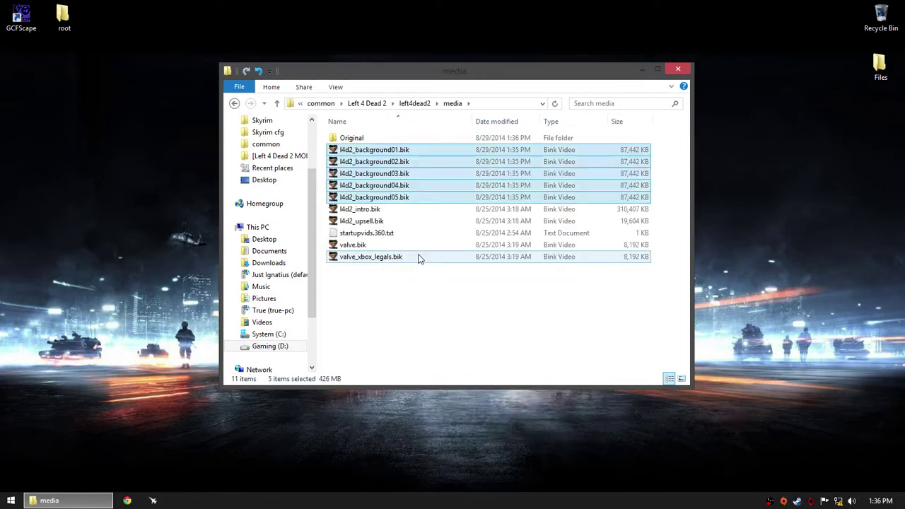
pyautogui.click(452, 138)
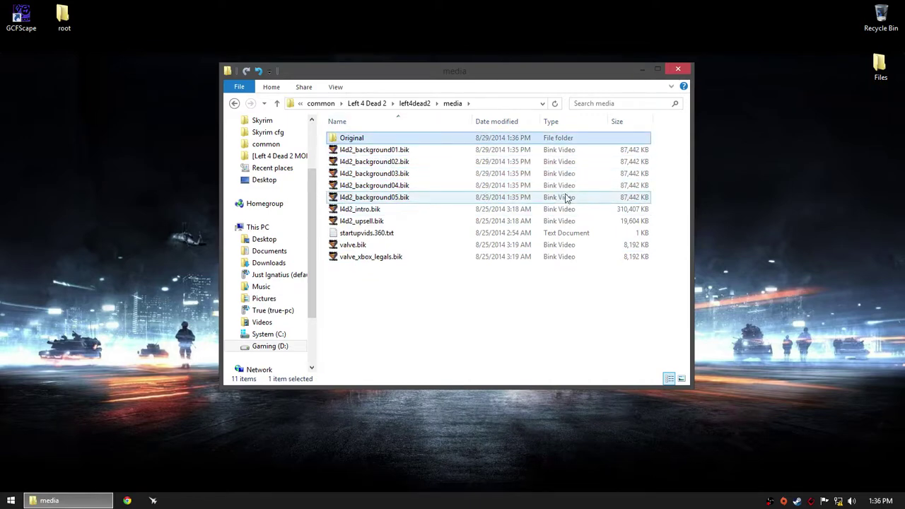
pyautogui.click(628, 150)
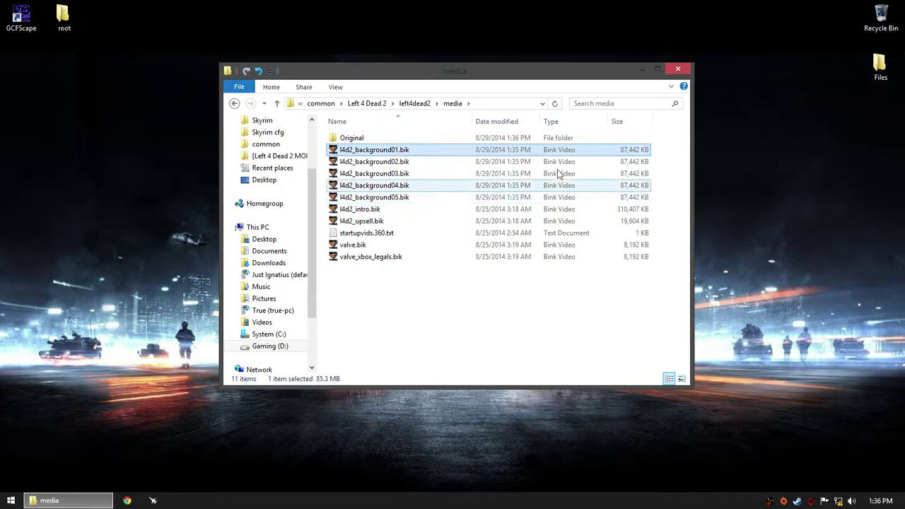
pyautogui.click(394, 139)
pyautogui.doubleClick(394, 139)
pyautogui.press('BackSpace')
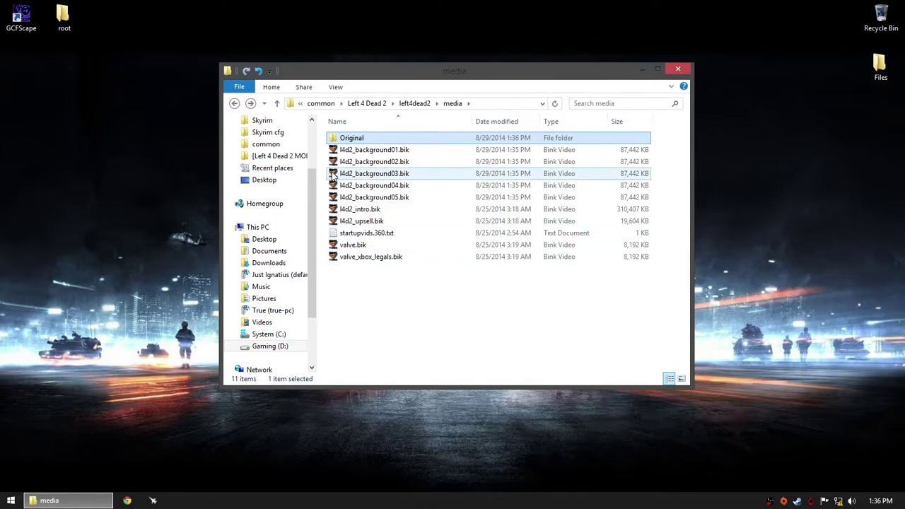
pyautogui.click(396, 197)
pyautogui.keyDown('shift'); pyautogui.click(405, 150); pyautogui.keyUp('shift')
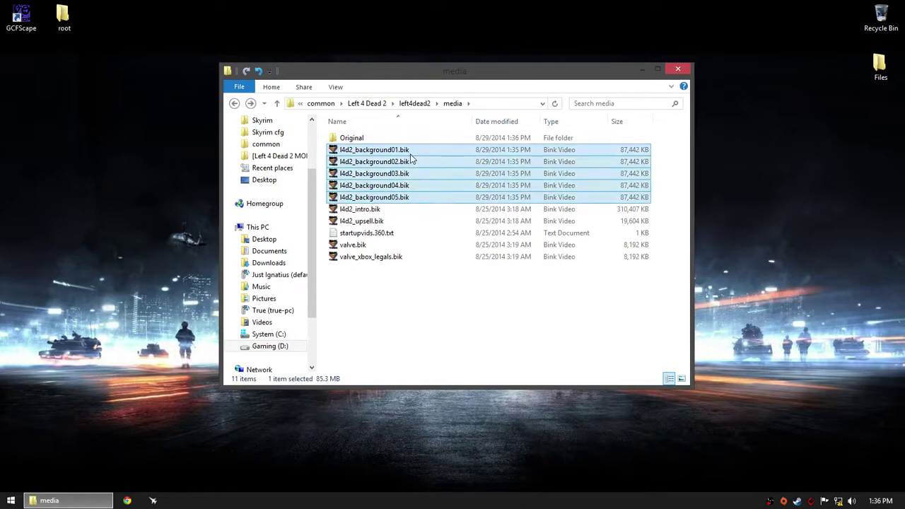
# - Clear the file selection and refresh the desktop
pyautogui.click(584, 318)
pyautogui.rightClick(715, 179)
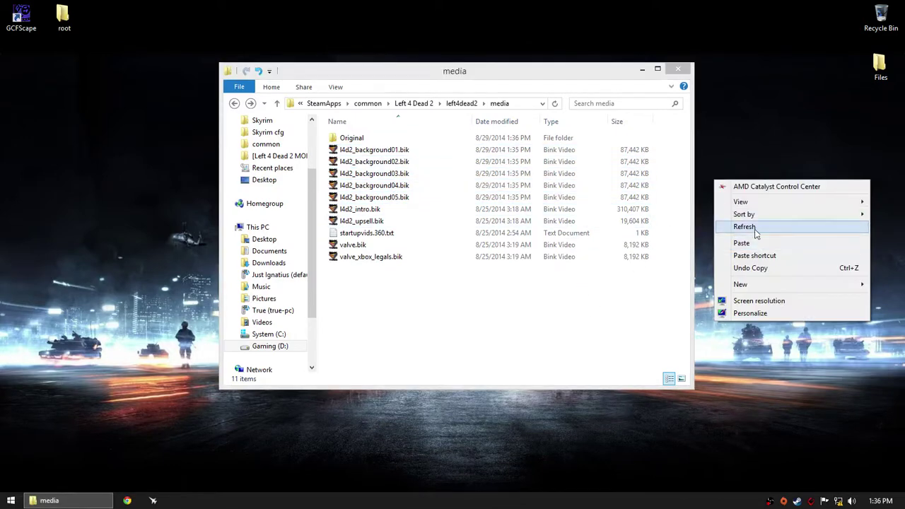
pyautogui.click(750, 226)
# - Launch Steam and view Left 4 Dead 2's Local Files properties, then close them
pyautogui.doubleClick(797, 501)
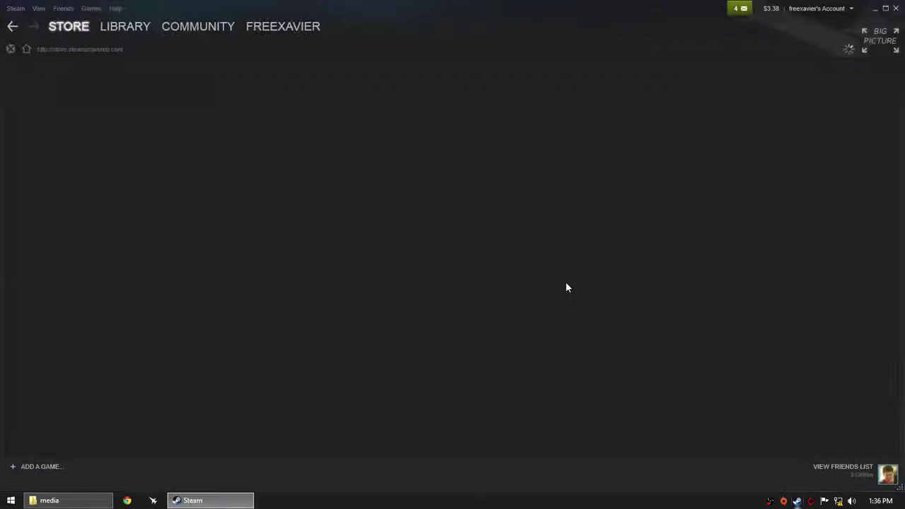
pyautogui.click(125, 28)
pyautogui.rightClick(66, 198)
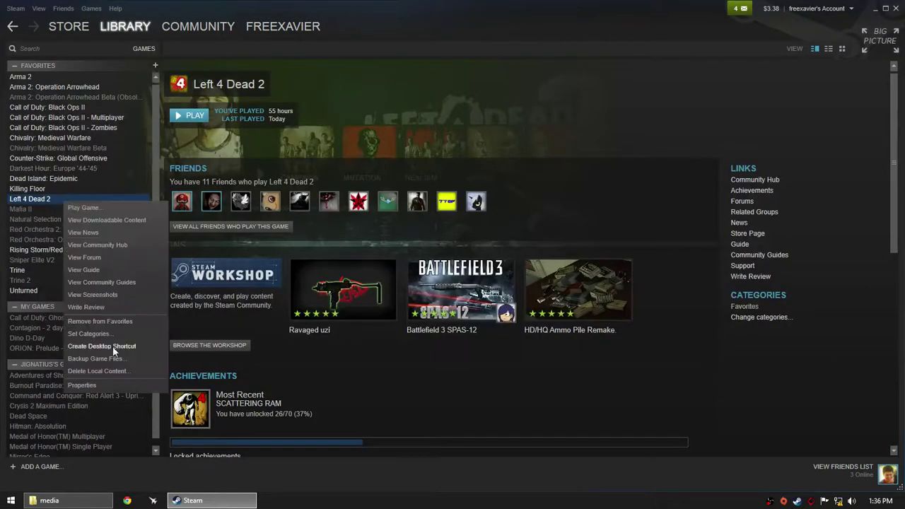
pyautogui.click(104, 383)
pyautogui.click(415, 99)
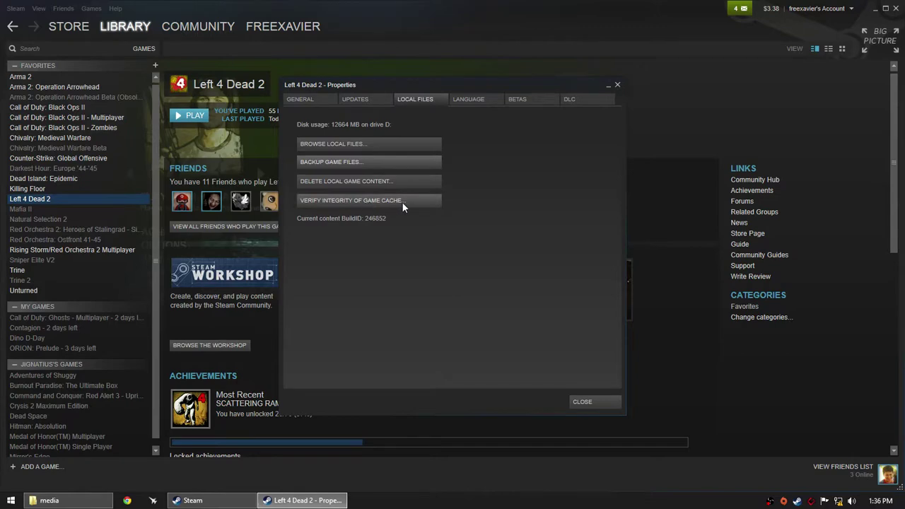
pyautogui.click(591, 405)
# - Check the five background videos in the media folder, then close that window
pyautogui.click(108, 502)
pyautogui.click(431, 198)
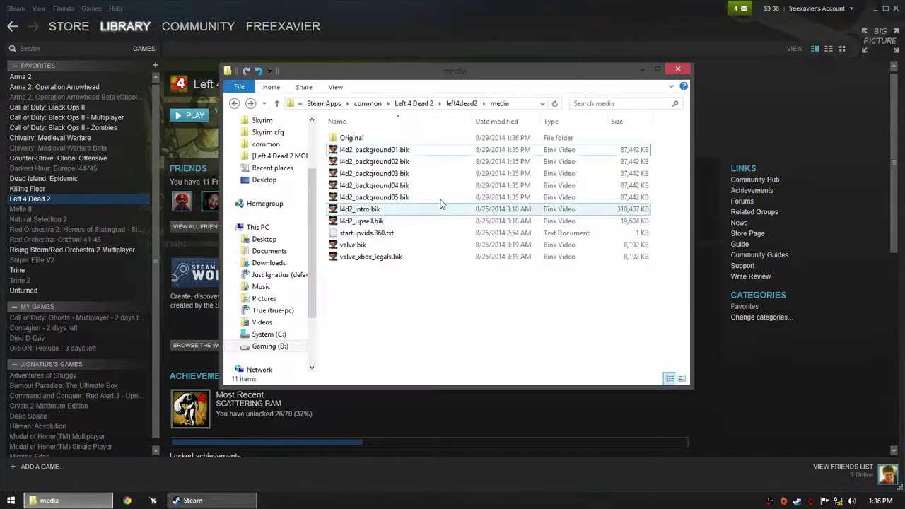
pyautogui.keyDown('shift'); pyautogui.click(424, 150); pyautogui.keyUp('shift')
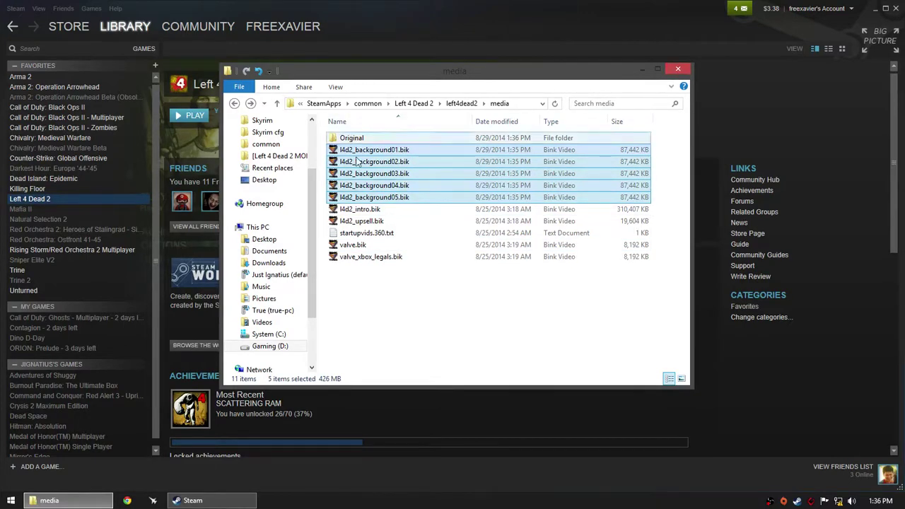
pyautogui.click(645, 115)
pyautogui.click(678, 69)
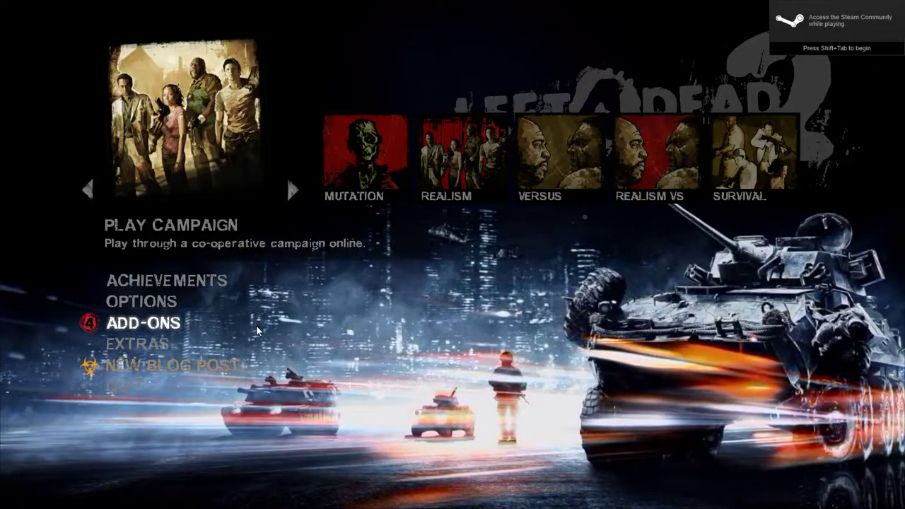
# - Switch from the game to Steam and open Your Workshop Files in the Workshop
pyautogui.hotkey('alt', 'Tab')
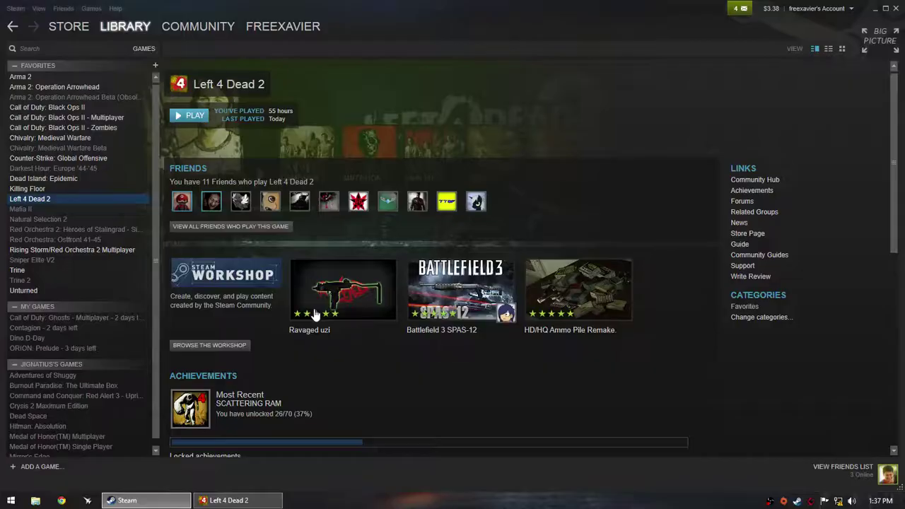
pyautogui.moveTo(202, 33)
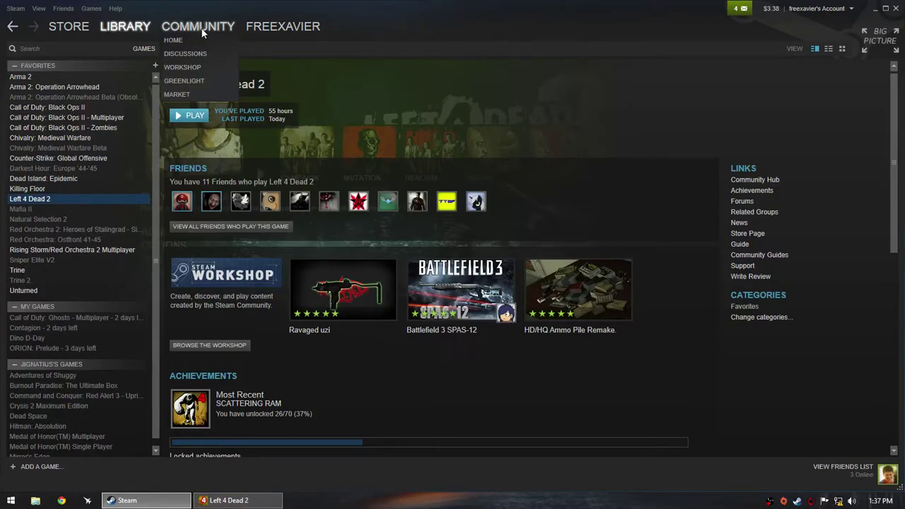
pyautogui.moveTo(273, 33)
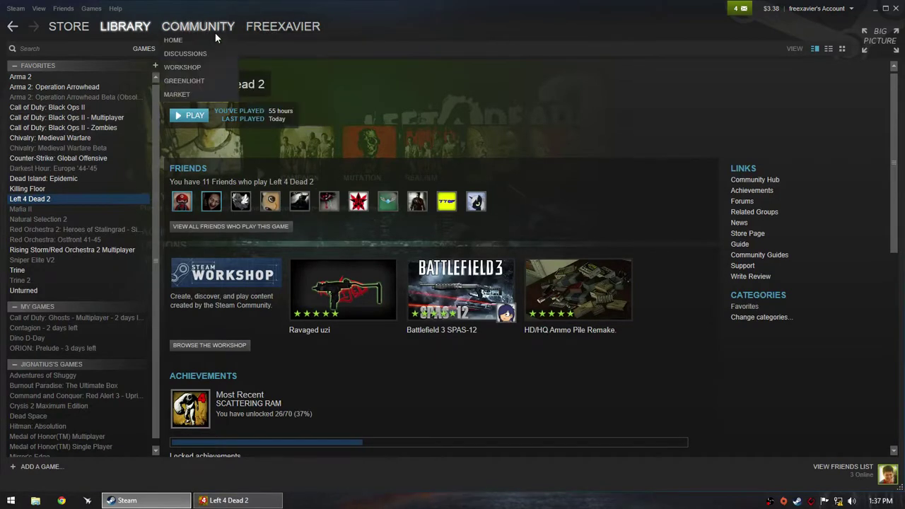
pyautogui.click(187, 67)
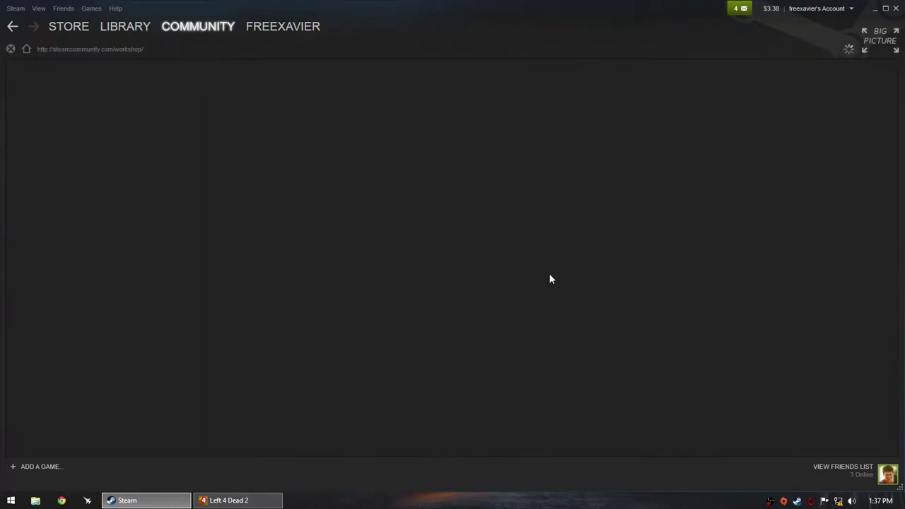
pyautogui.scroll(-5, 644, 369)
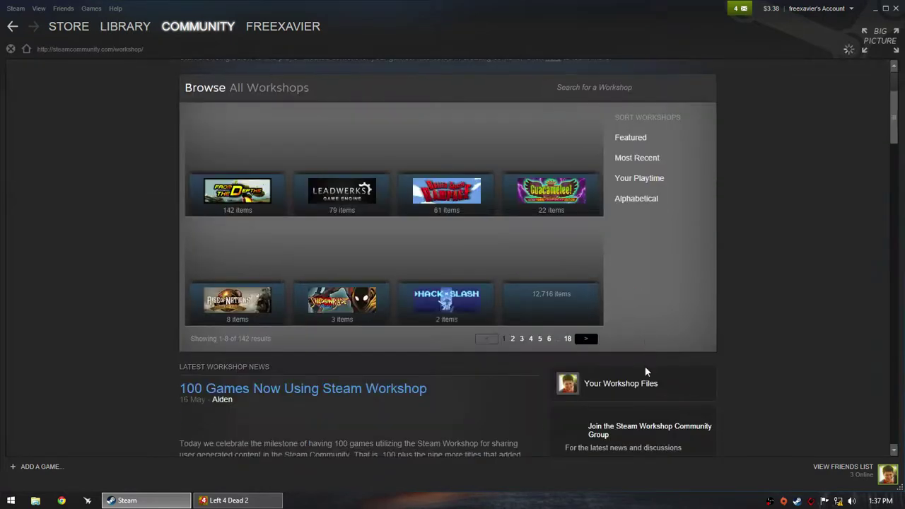
pyautogui.click(621, 329)
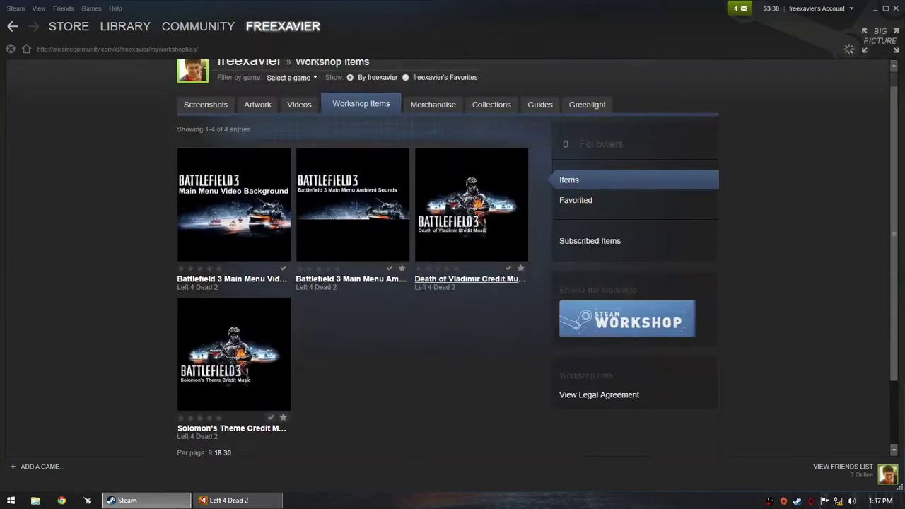
# - Browse the Battlefield 3 Main Menu Ambient Sound item, then return to the Left 4 Dead 2 library page
pyautogui.click(367, 249)
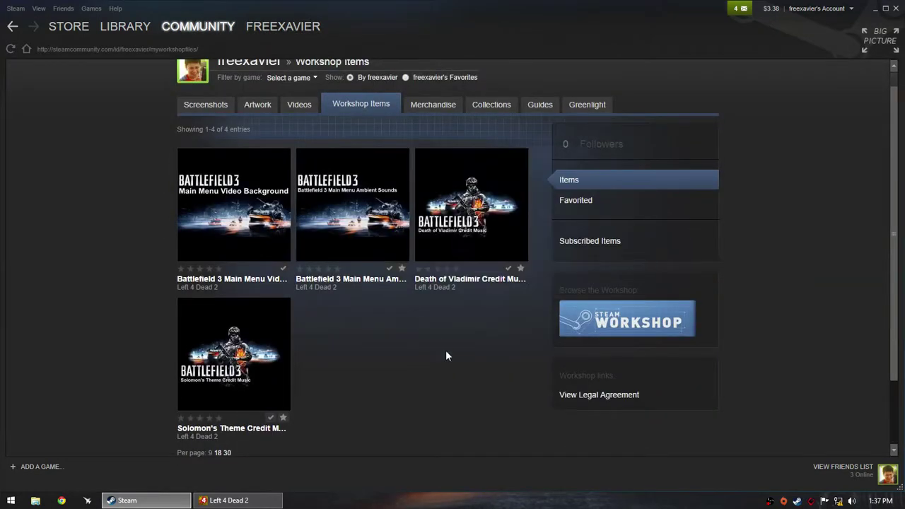
pyautogui.scroll(-1, 433, 278)
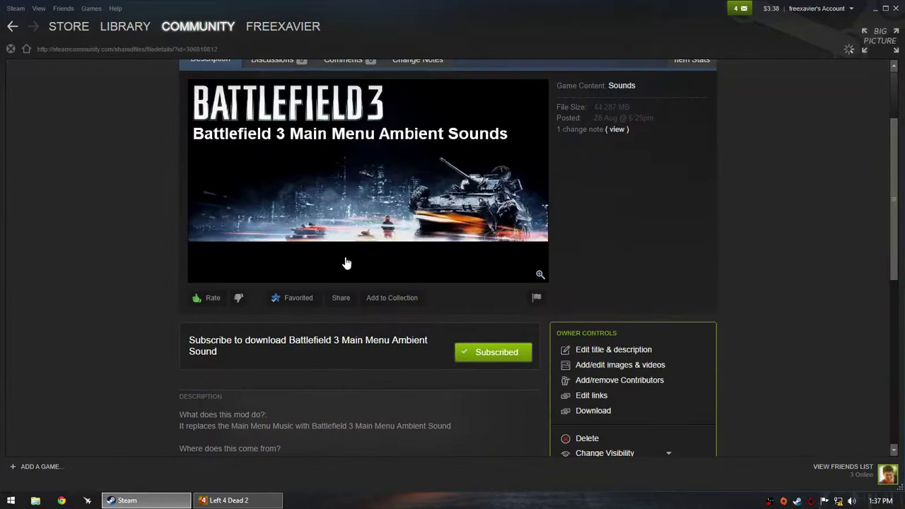
pyautogui.scroll(-3, 346, 259)
pyautogui.scroll(3, 167, 252)
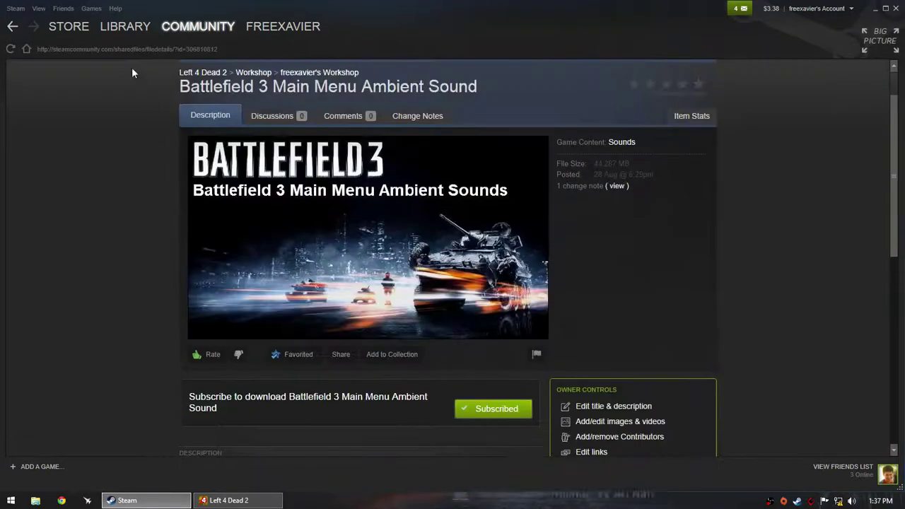
pyautogui.click(126, 28)
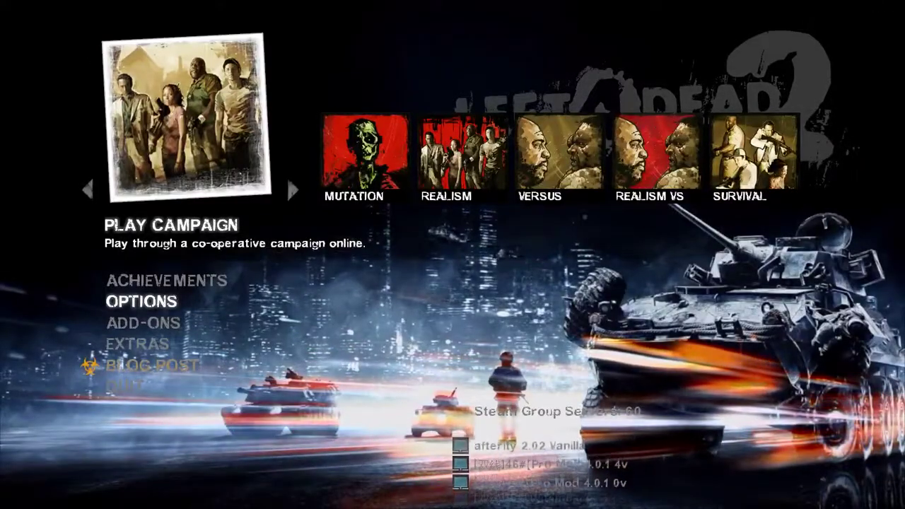
# - Quit Left 4 Dead 2 from its main menu and confirm the quit
pyautogui.press('Escape')
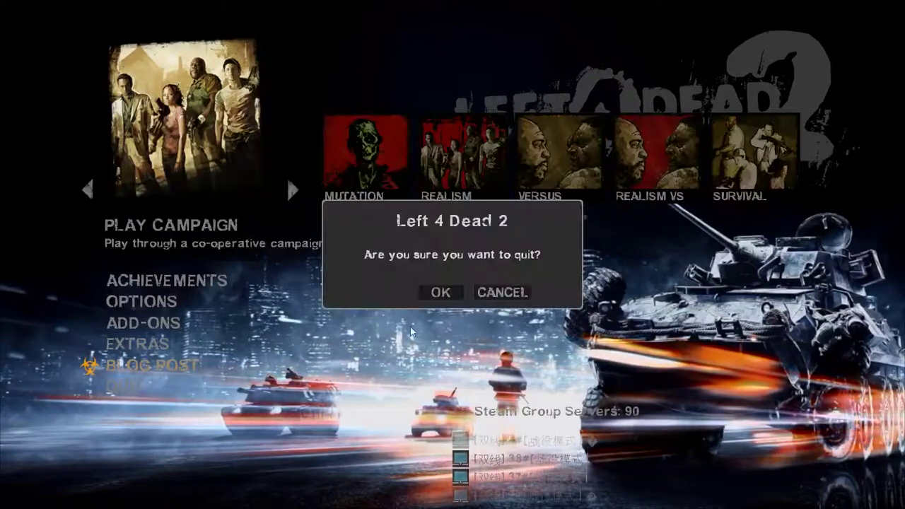
pyautogui.press('Escape')
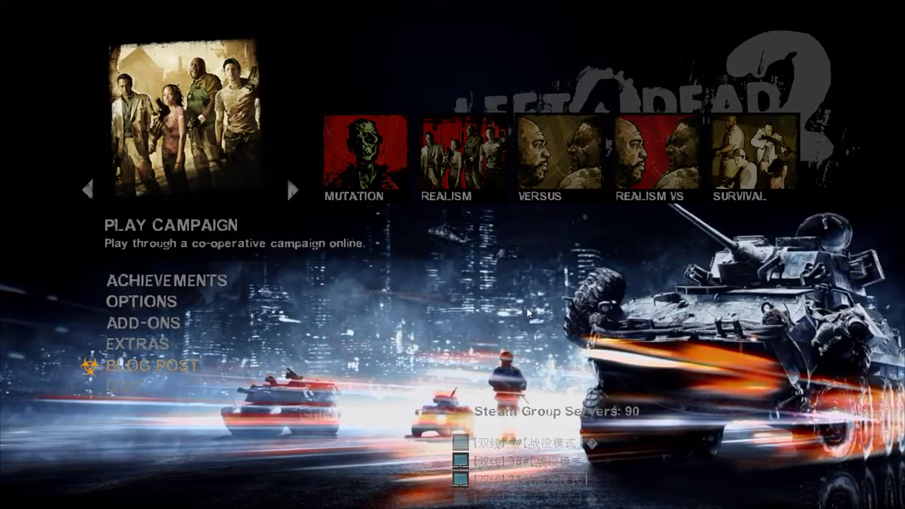